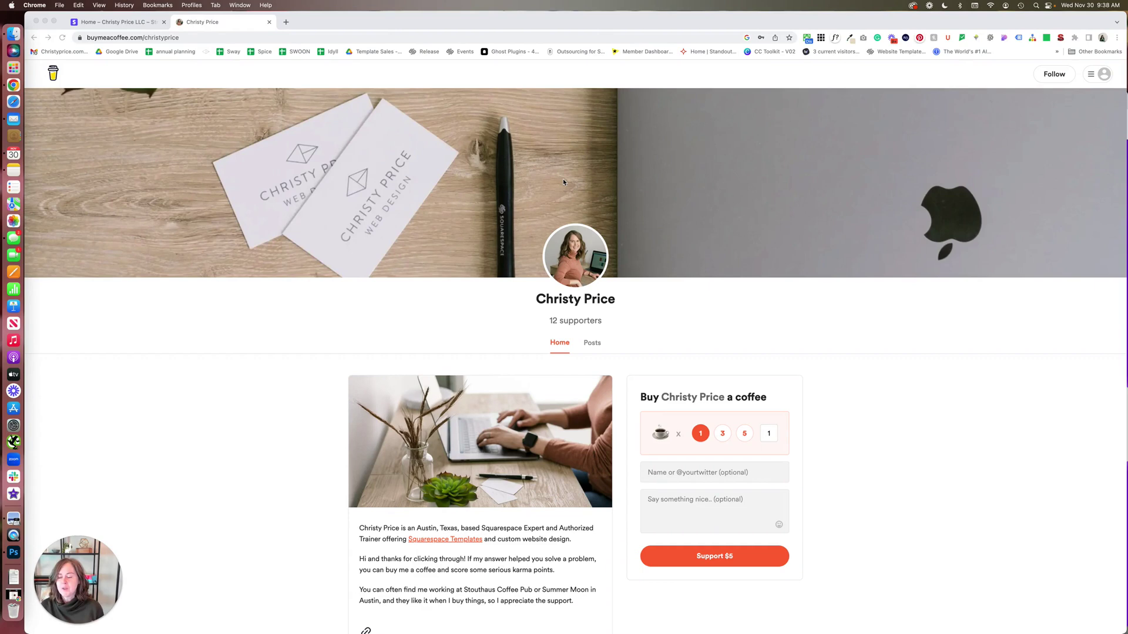
Step: Change the coffee quantity from 3 to 5, then to a custom 15 coffees
scroll(563, 179, "down", 1)
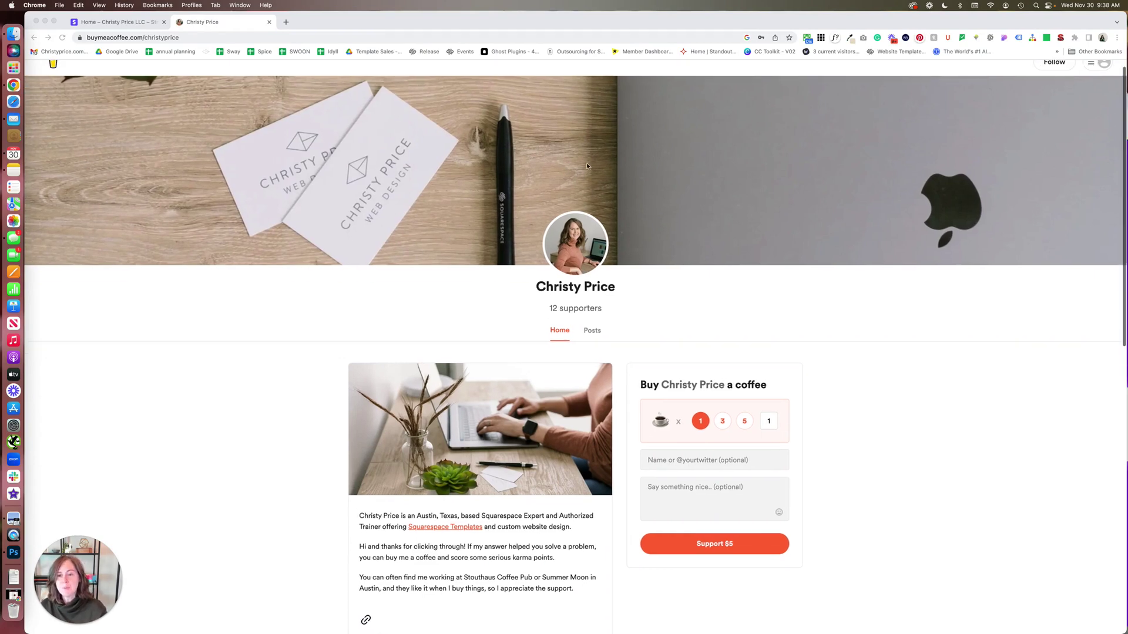
scroll(586, 163, "up", 2)
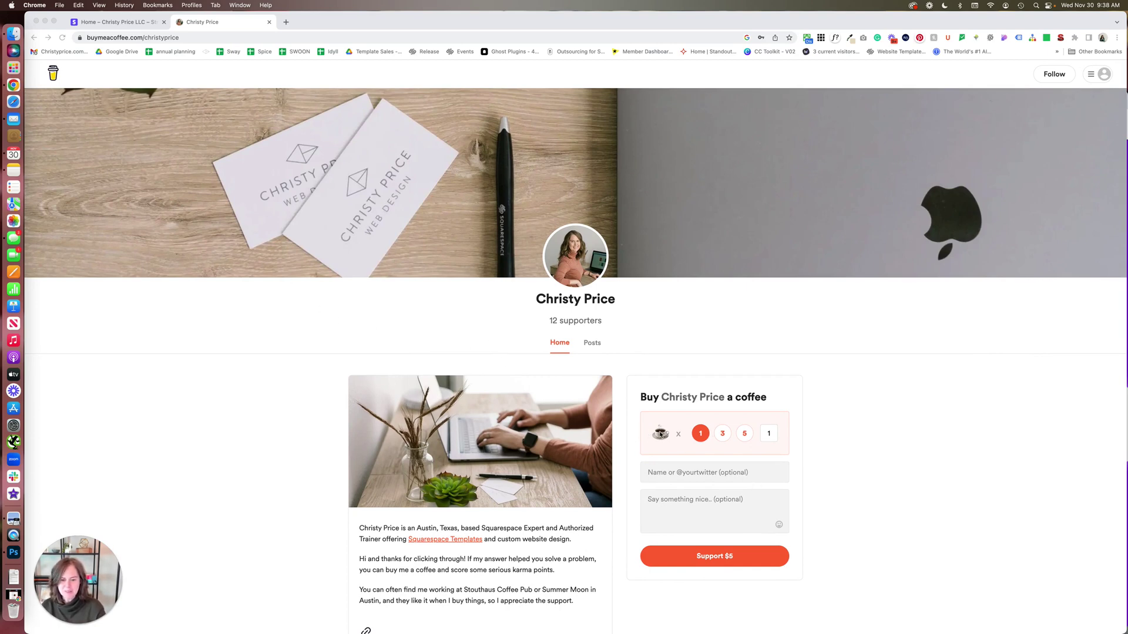
scroll(728, 434, "down", 1)
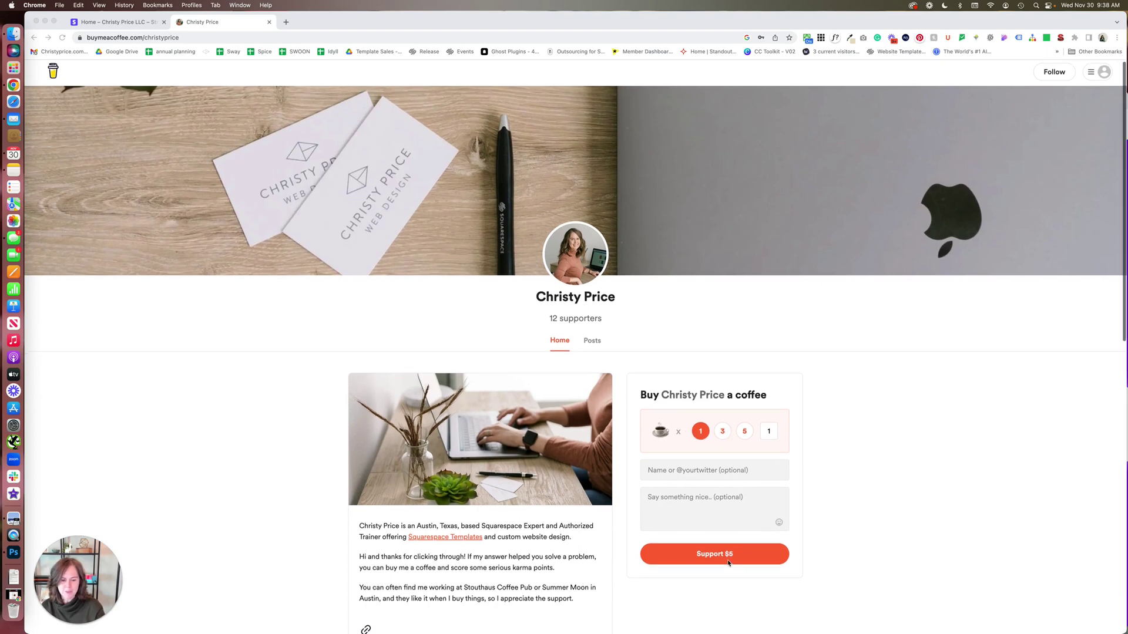
left_click(723, 432)
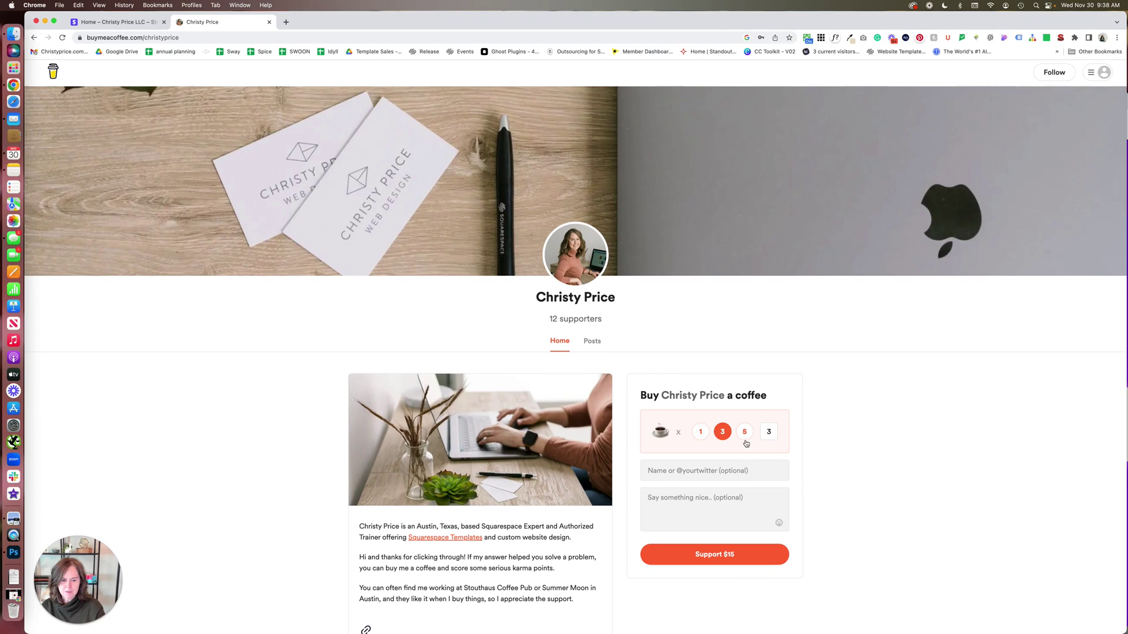
left_click(744, 432)
left_click(766, 431)
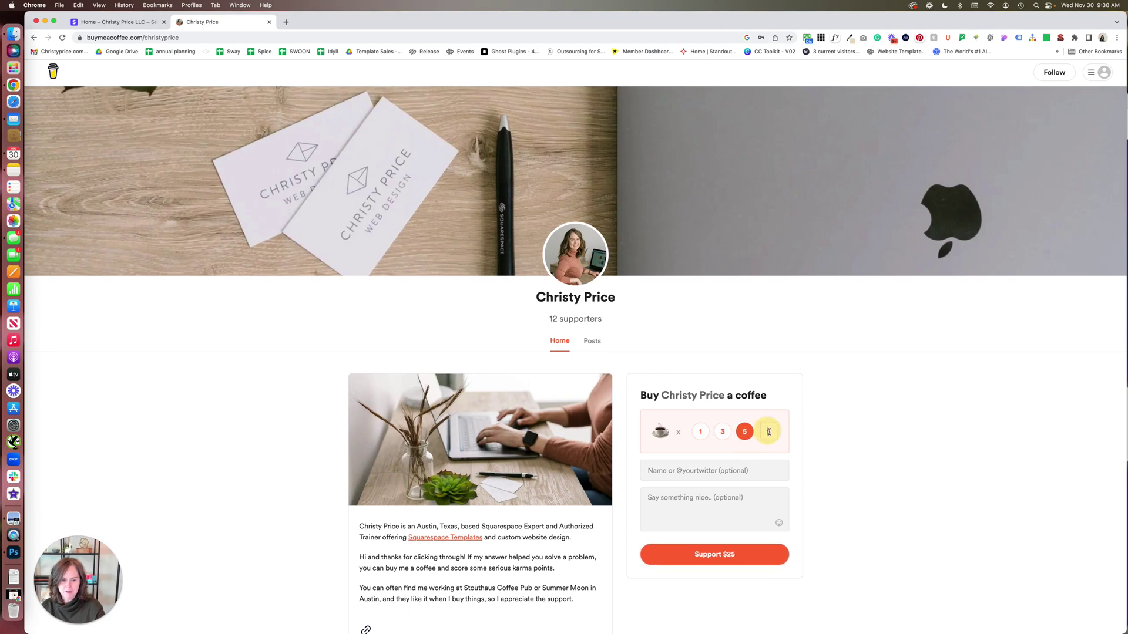
type("15")
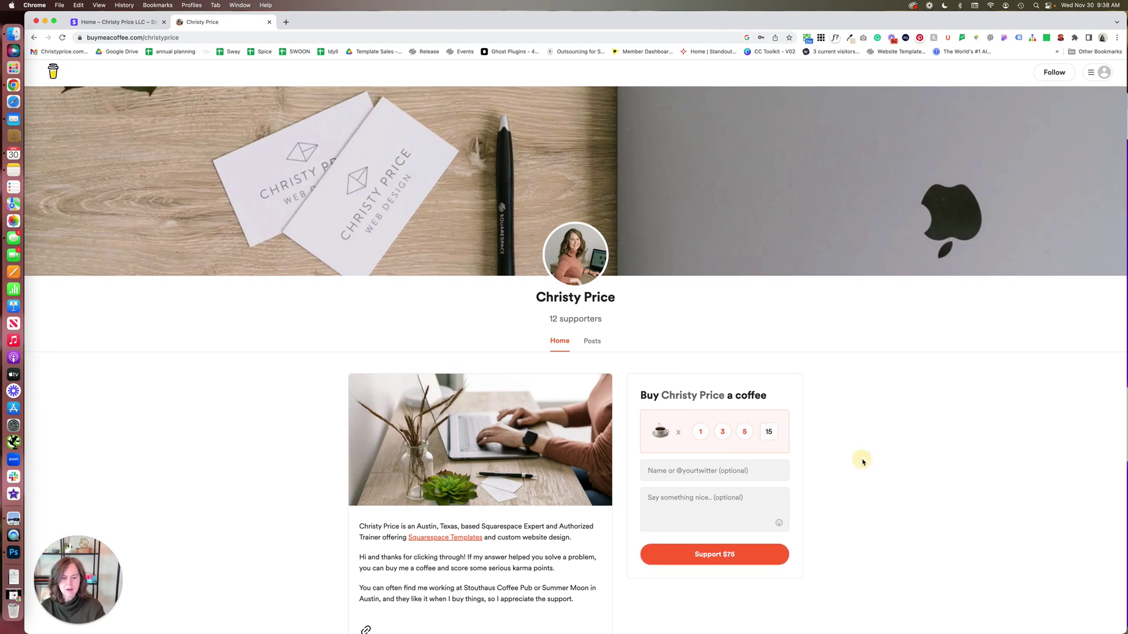
Step: Start the $75 support payment, then close the payment window without paying
left_click(696, 518)
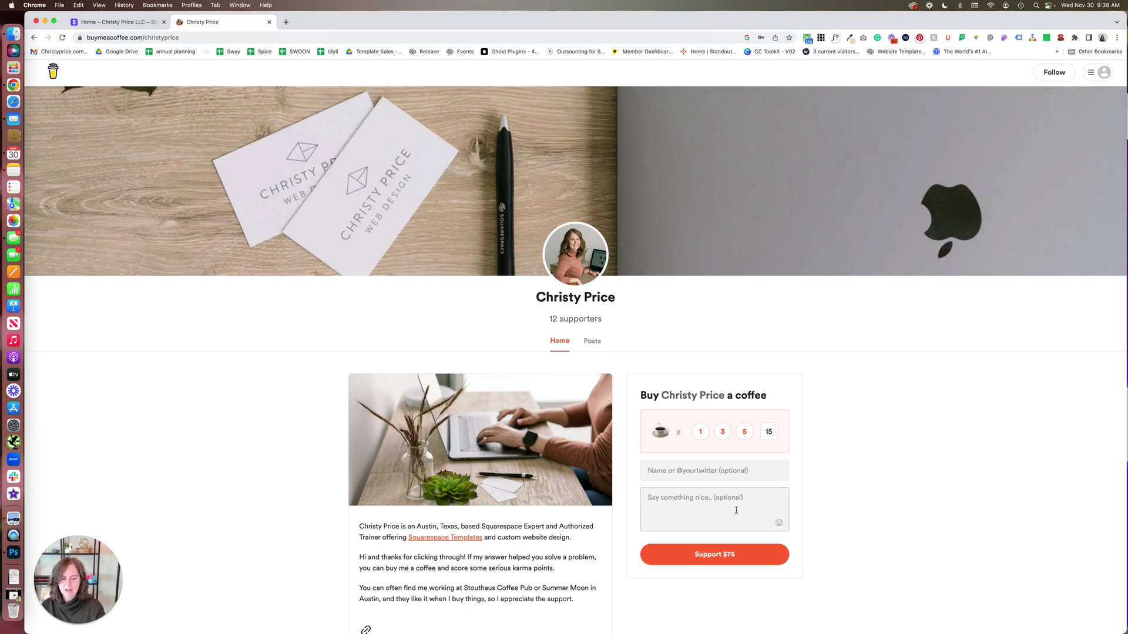
left_click(710, 553)
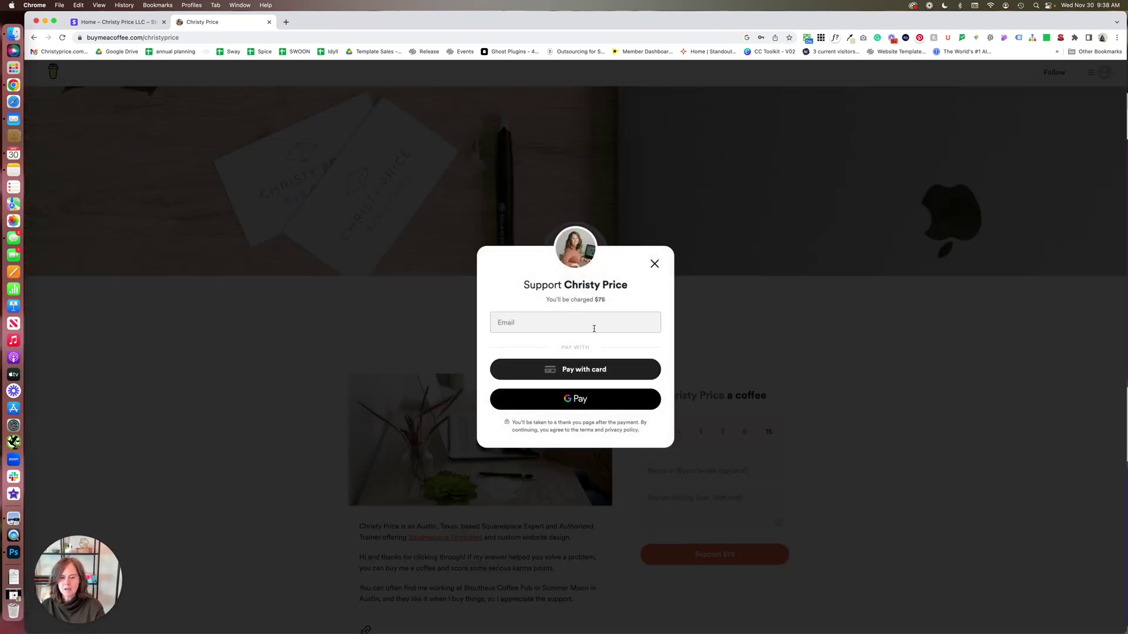
left_click(653, 265)
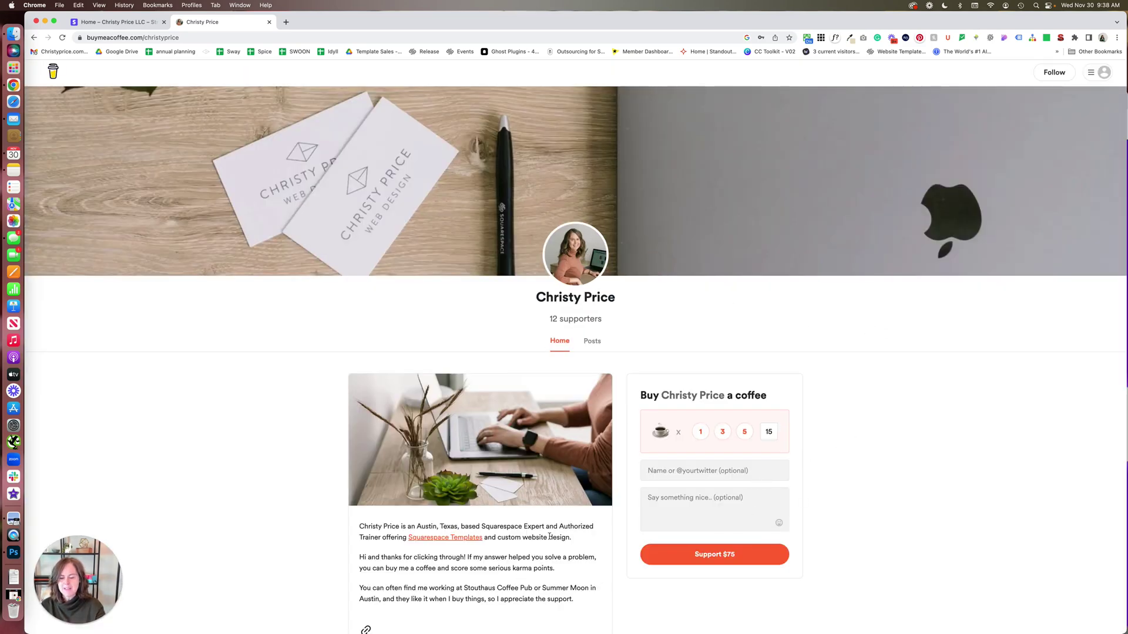
scroll(549, 536, "down", 3)
scroll(743, 335, "up", 3)
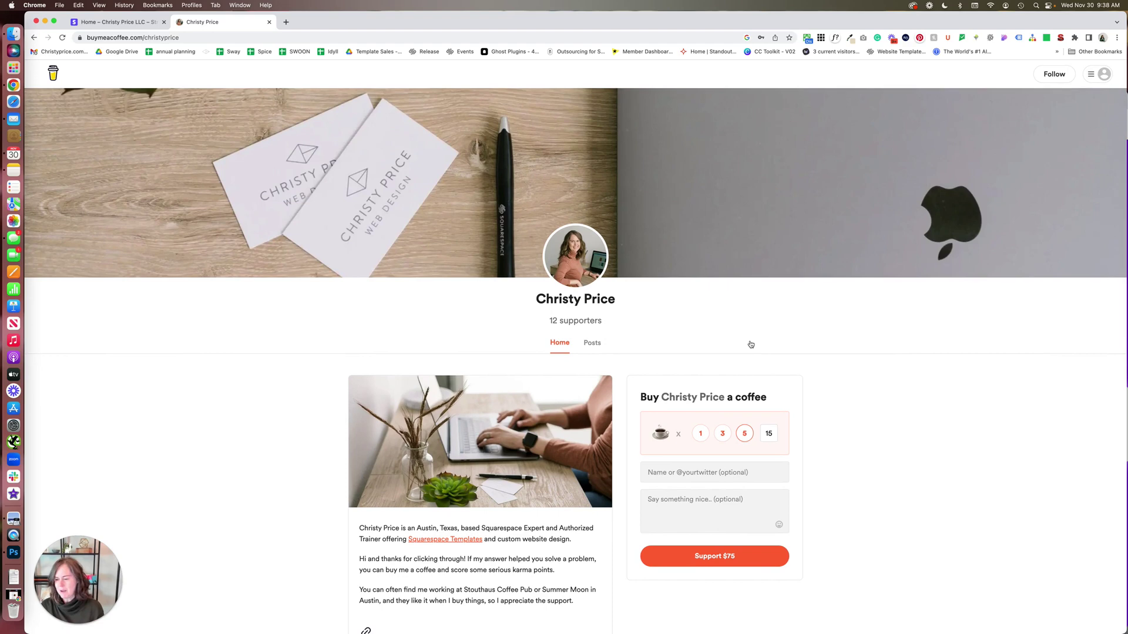
scroll(274, 73, "down", 1)
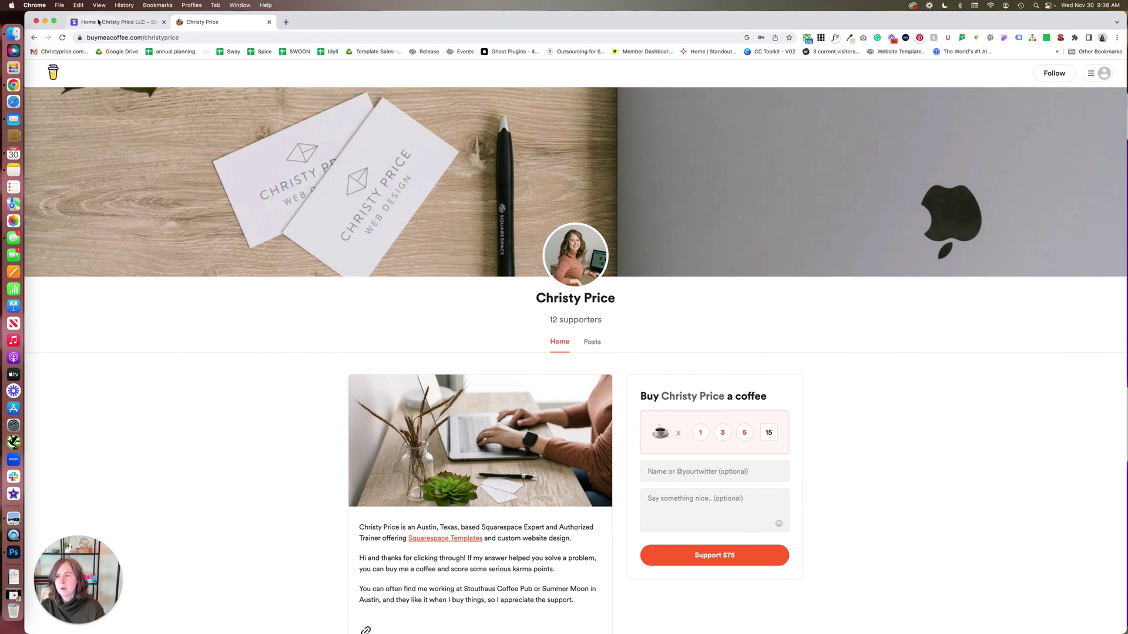
Step: Switch to the Stripe Dashboard and start a new payment link from the Create menu
left_click(101, 22)
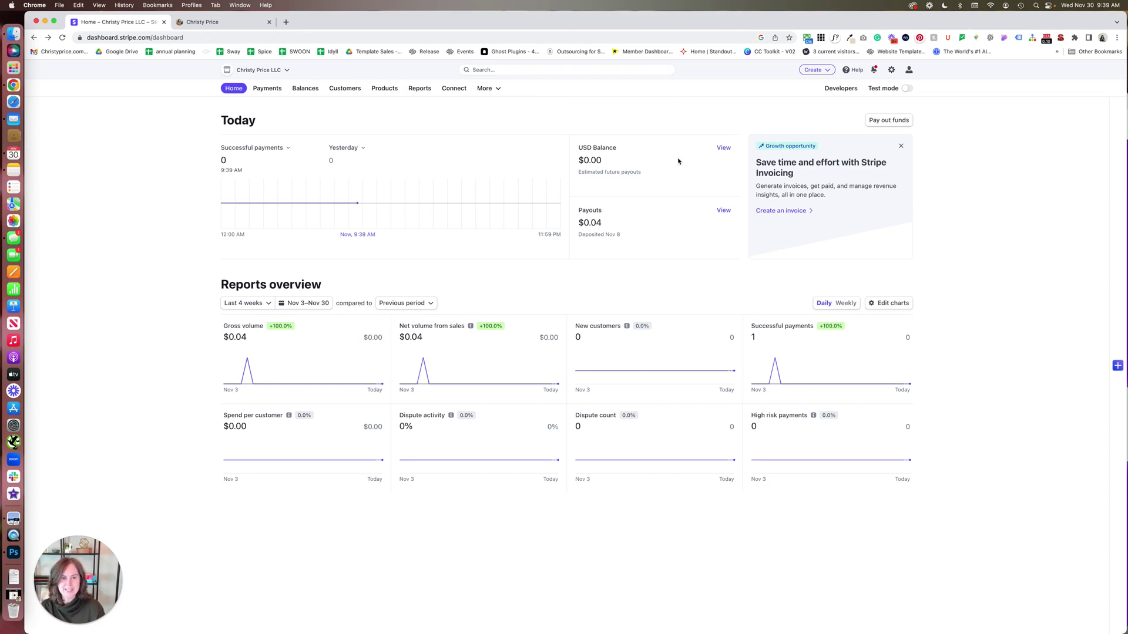
left_click(817, 73)
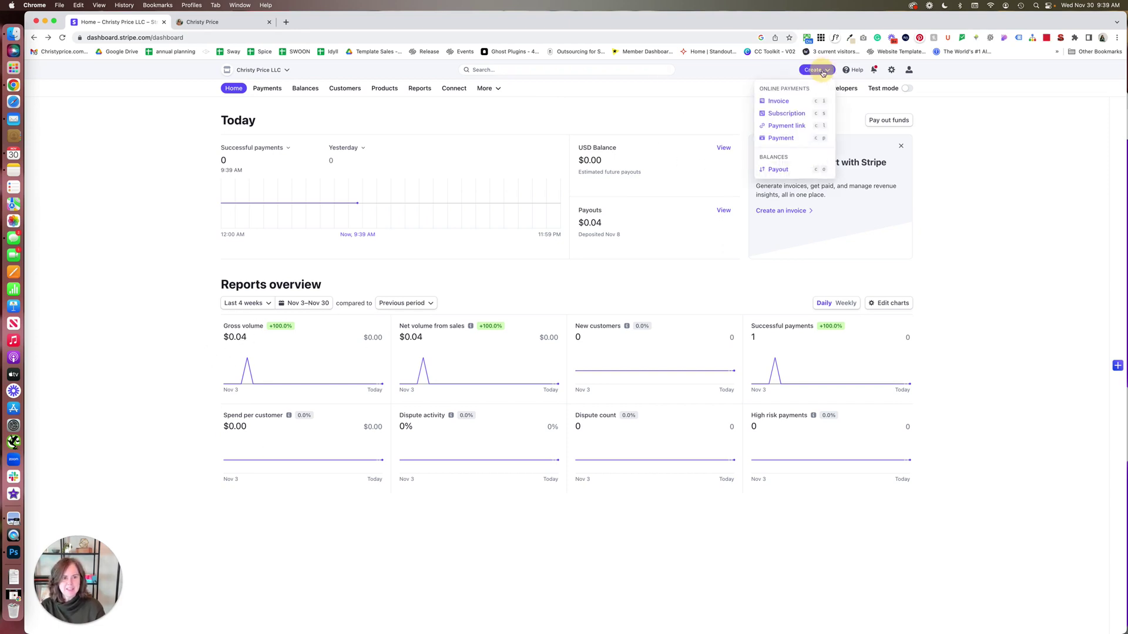
left_click(787, 125)
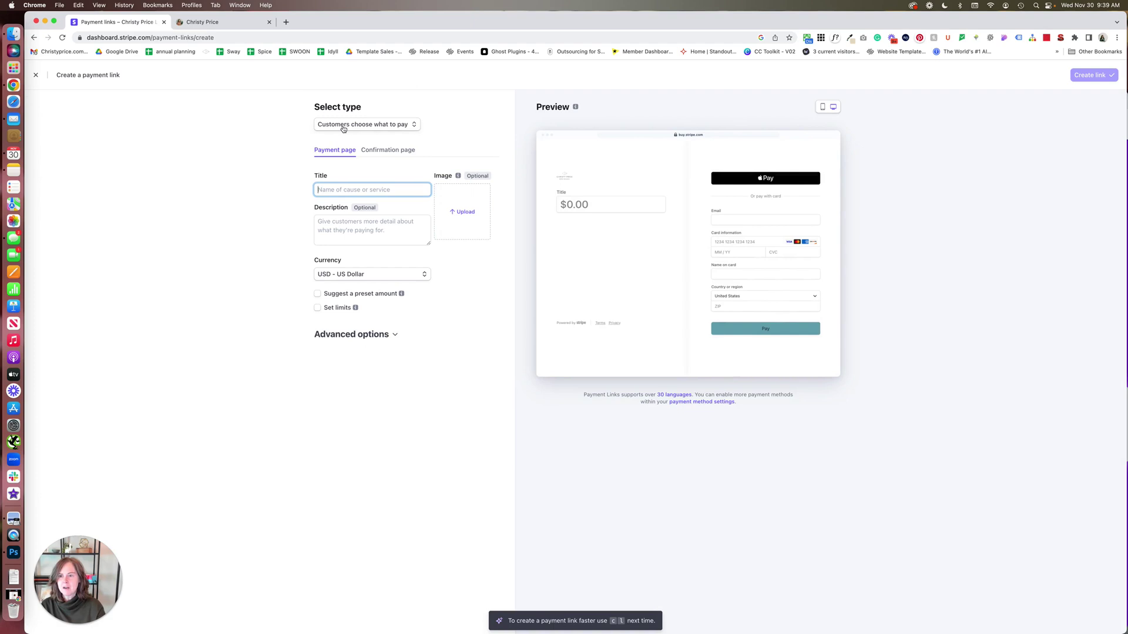
Step: Make the link a 'Customers choose what to pay' type titled Tip Jar
left_click(343, 127)
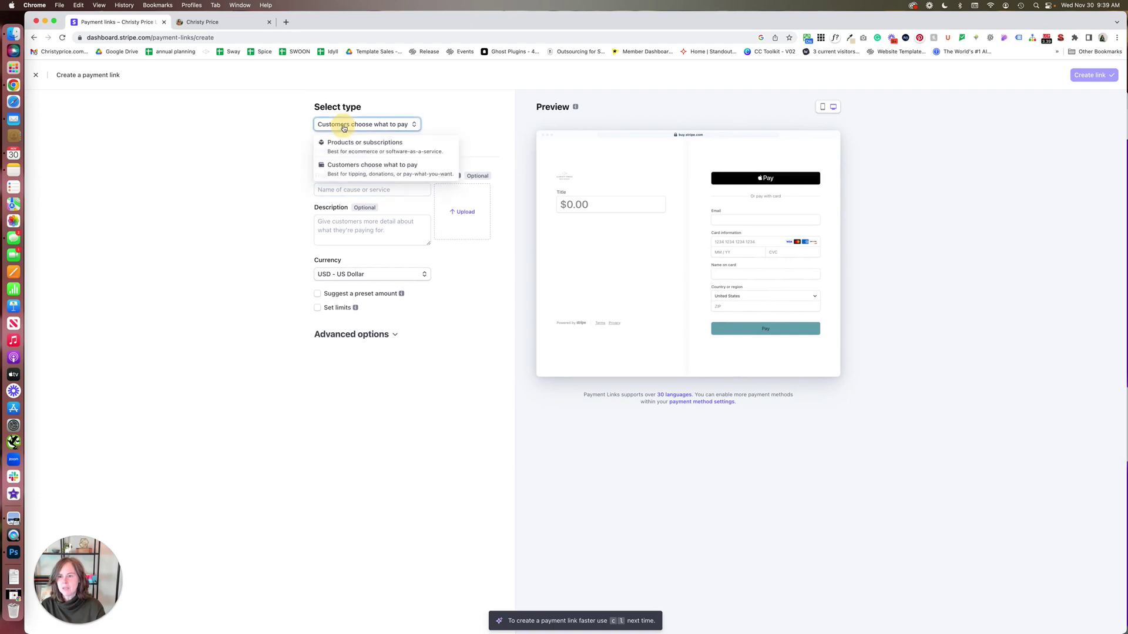
left_click(359, 166)
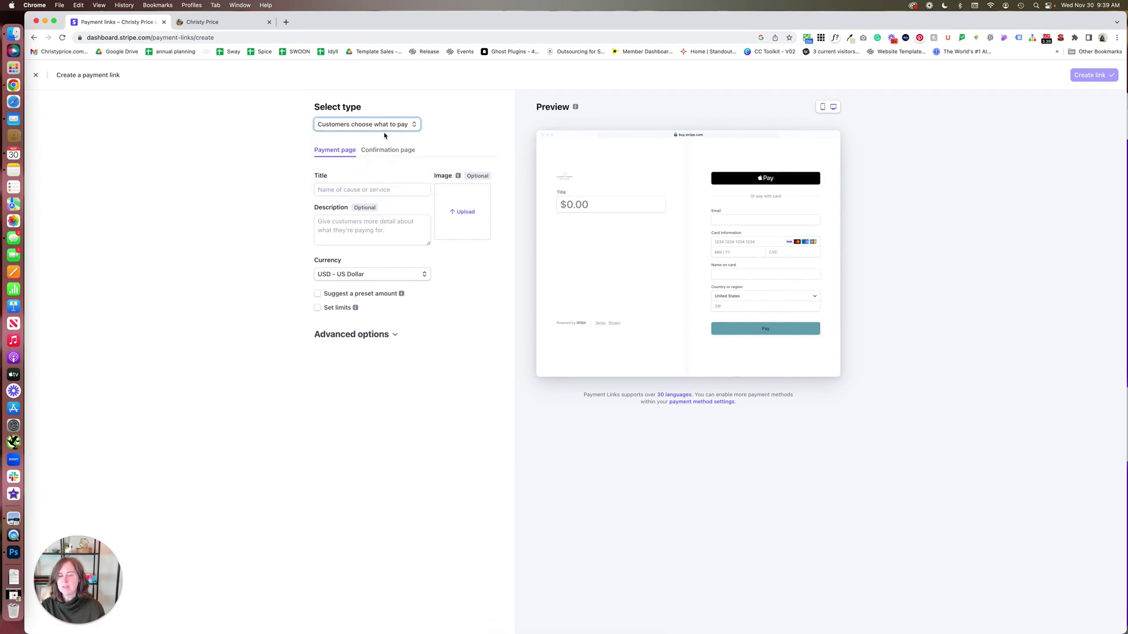
left_click(371, 188)
type("Tip Jar")
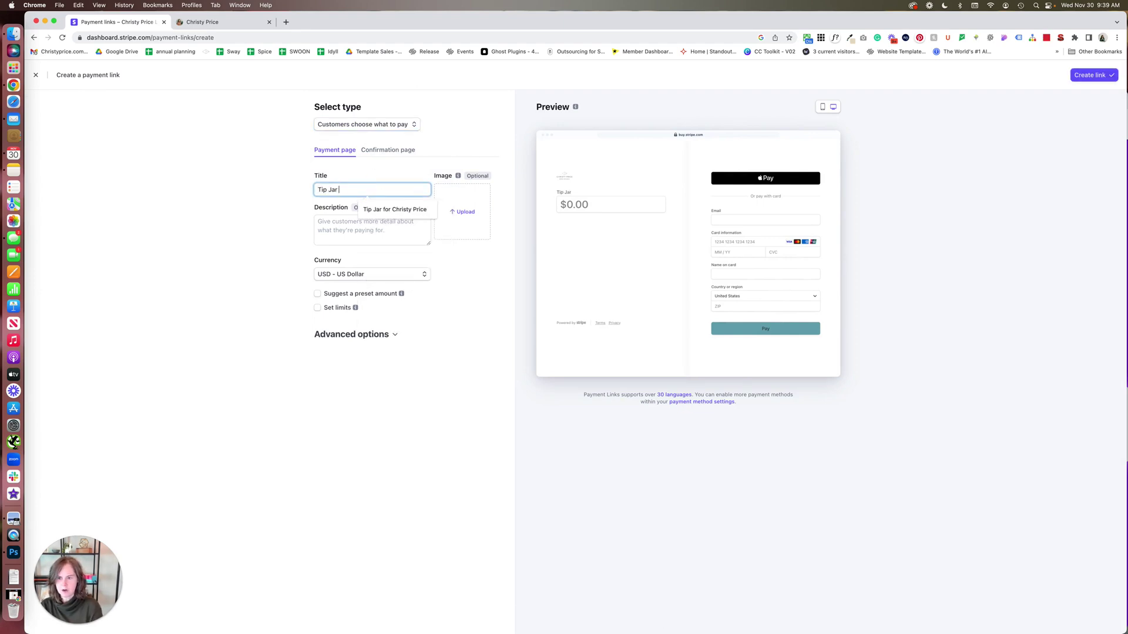
left_click(387, 210)
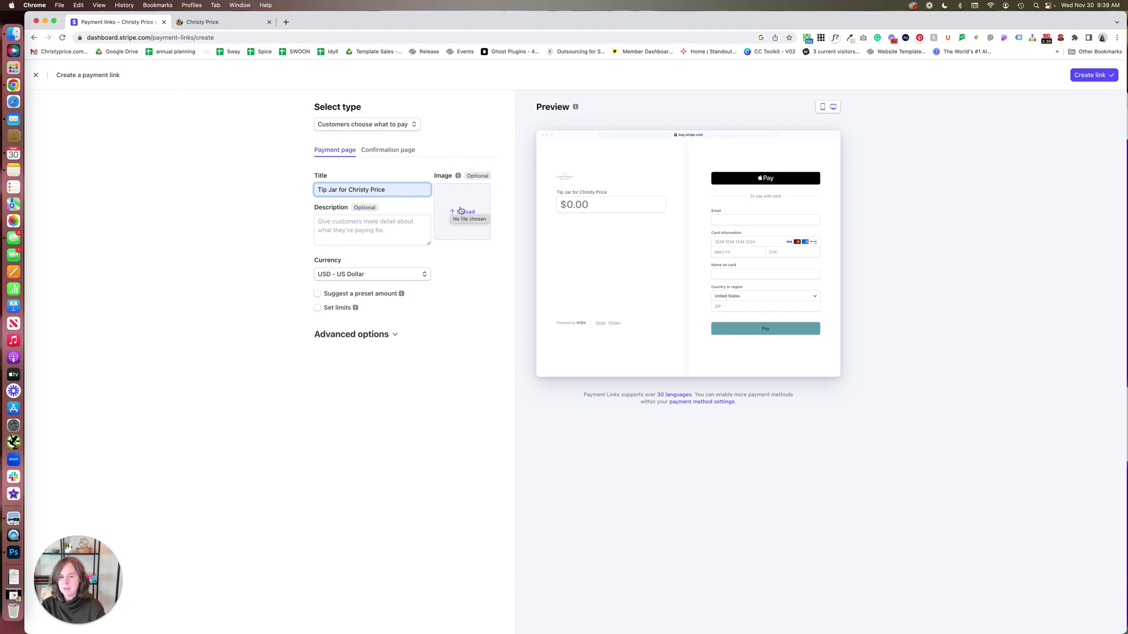
Step: Add the description 'Thanks for your support!' and turn on a suggested preset amount
left_click(343, 227)
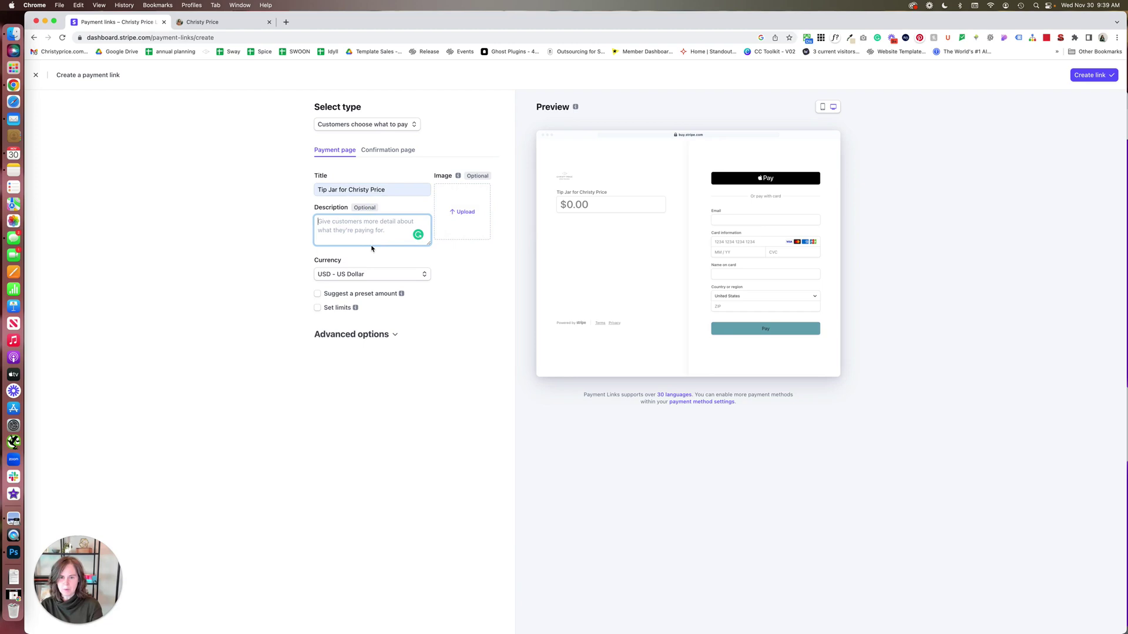
type("Thanks for ")
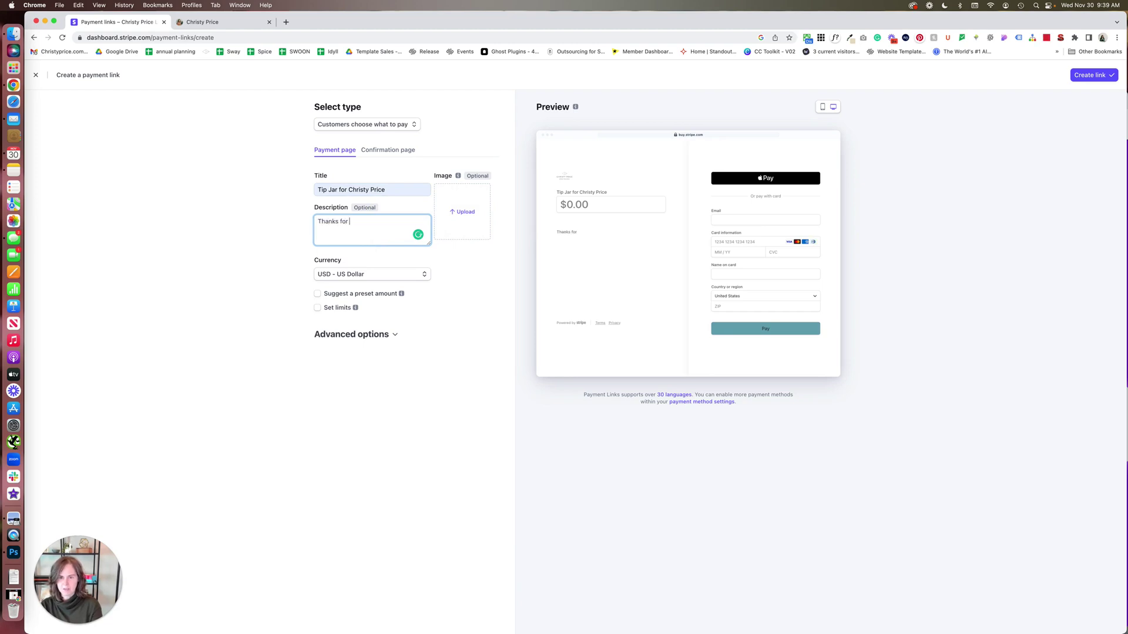
type("your suppor")
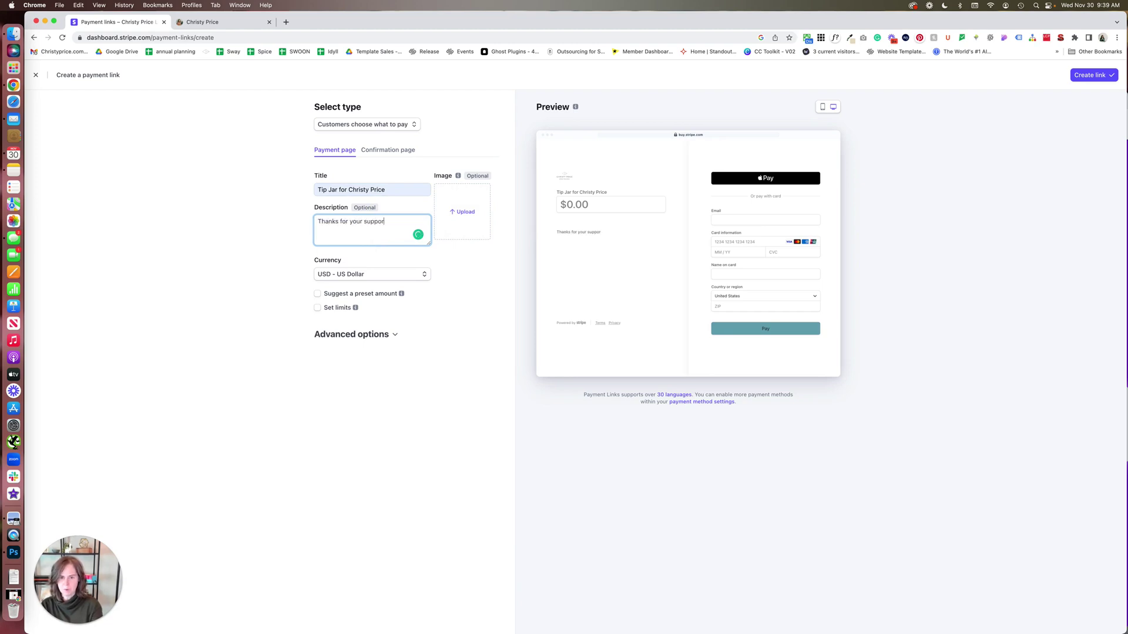
type("t!")
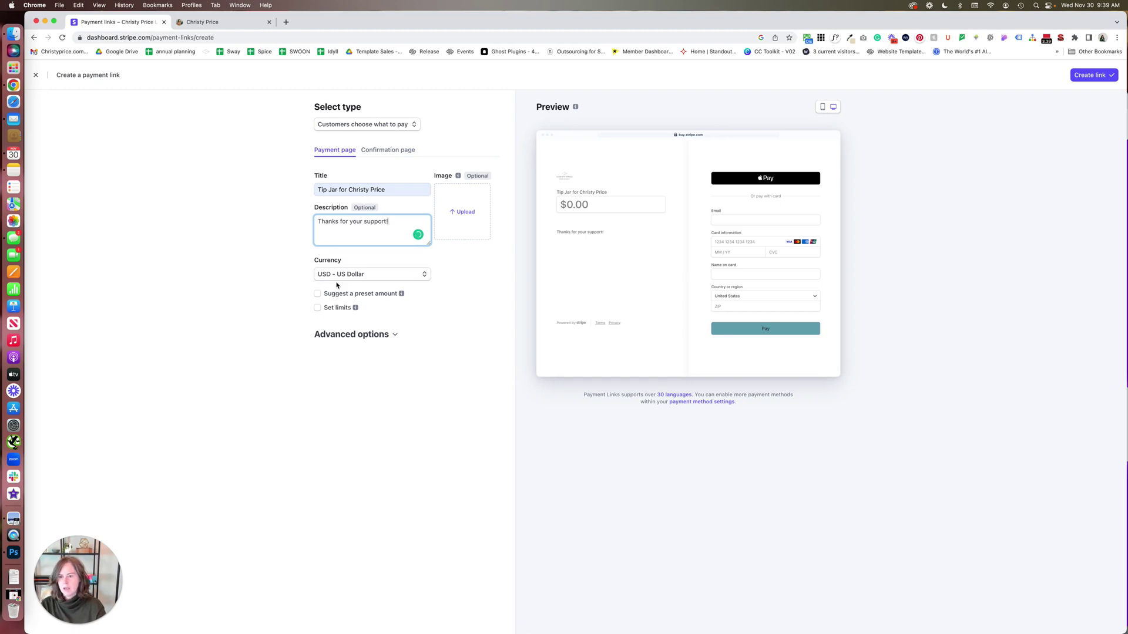
left_click(317, 294)
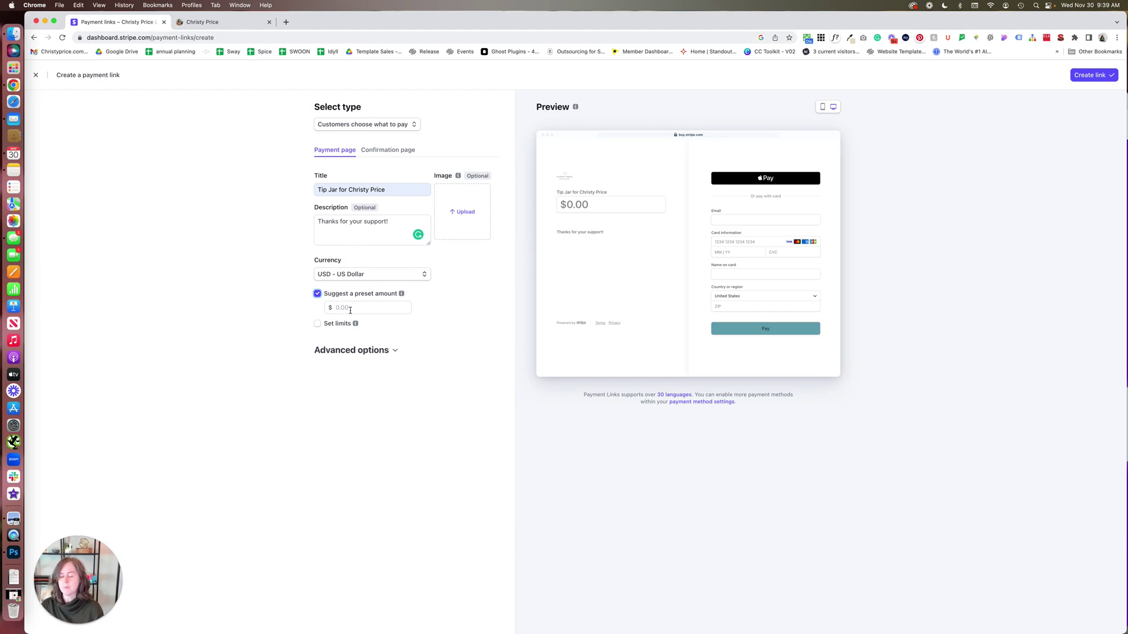
Step: Enter a 20.00 suggested amount, then turn the preset amount suggestion off
left_click(350, 308)
type("20.00")
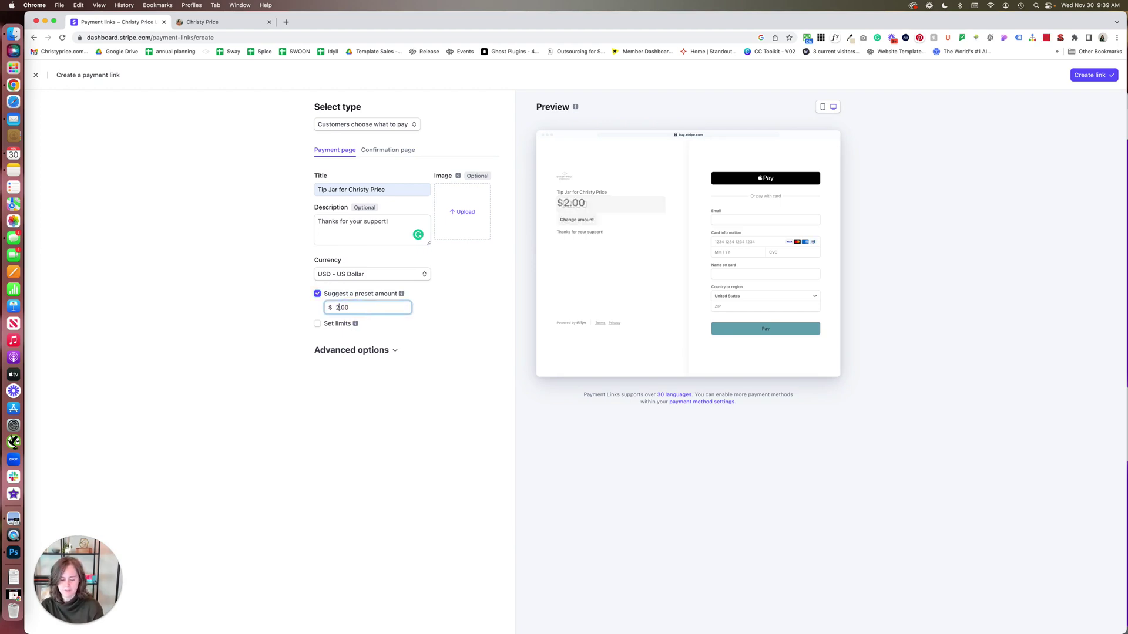
left_click(317, 294)
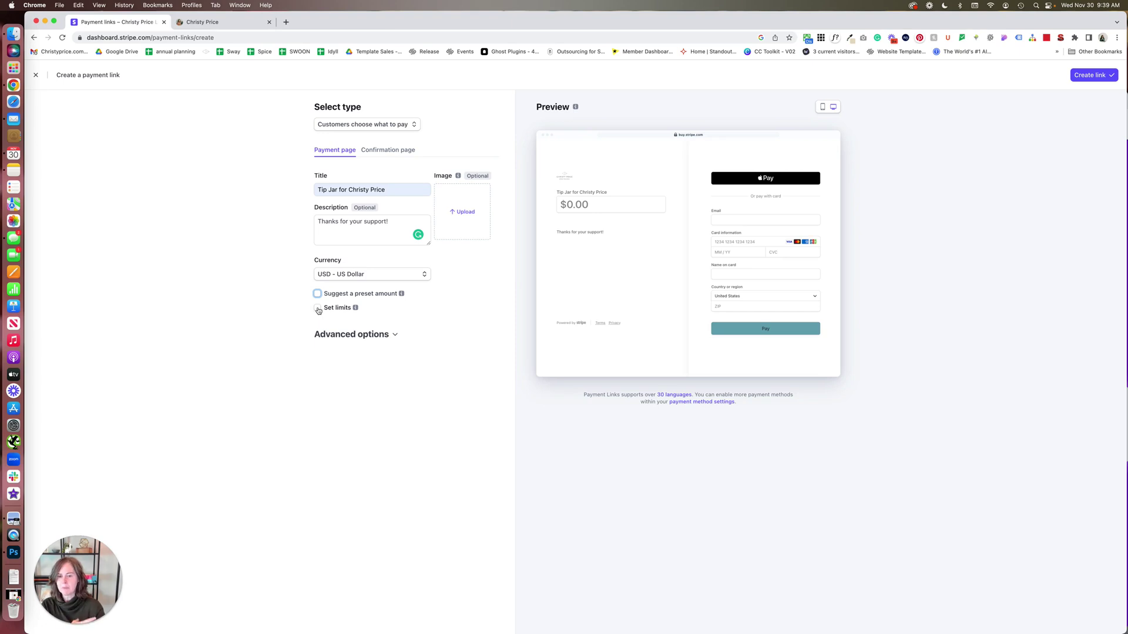
Step: In Advanced options, try Donate as the call to action, then revert it to Pay
left_click(347, 334)
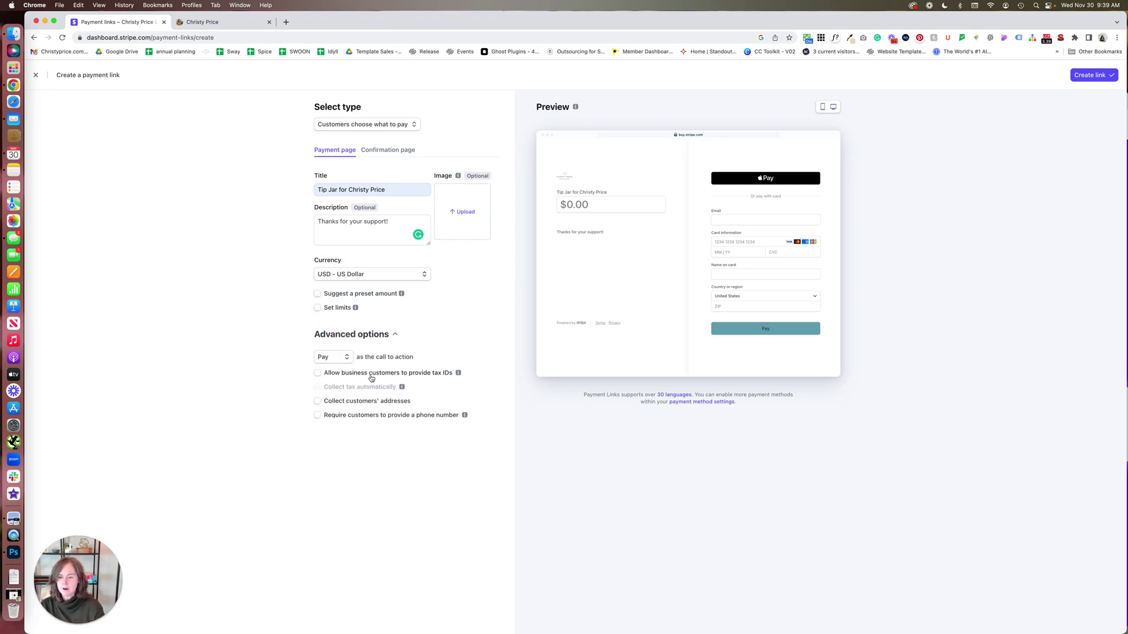
left_click(335, 359)
left_click(331, 377)
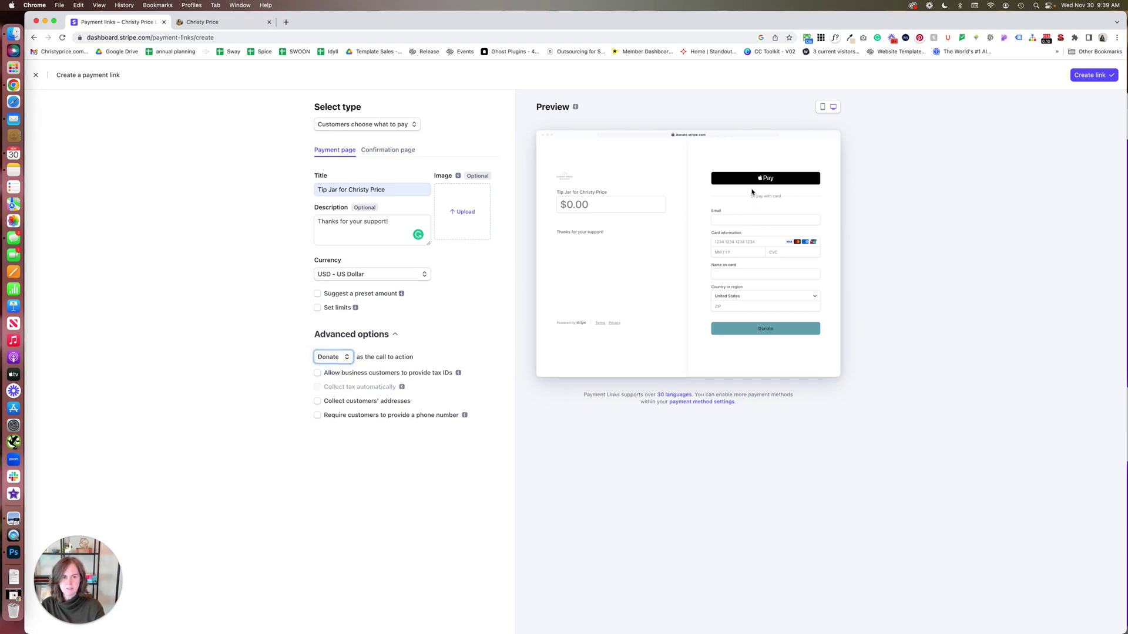
left_click(328, 358)
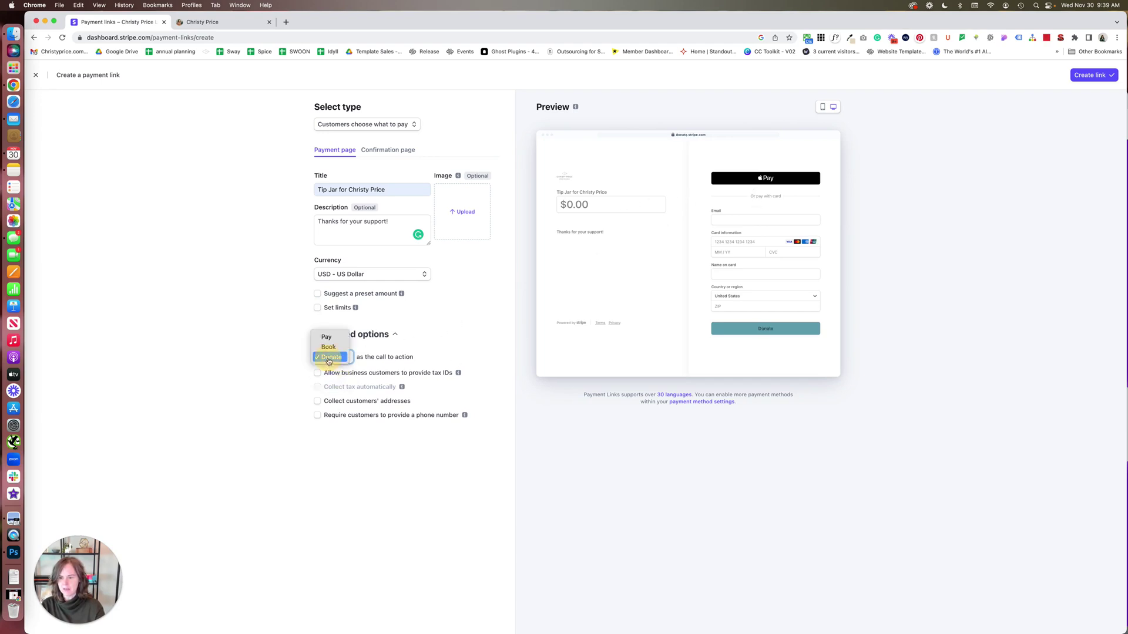
left_click(325, 331)
left_click(385, 441)
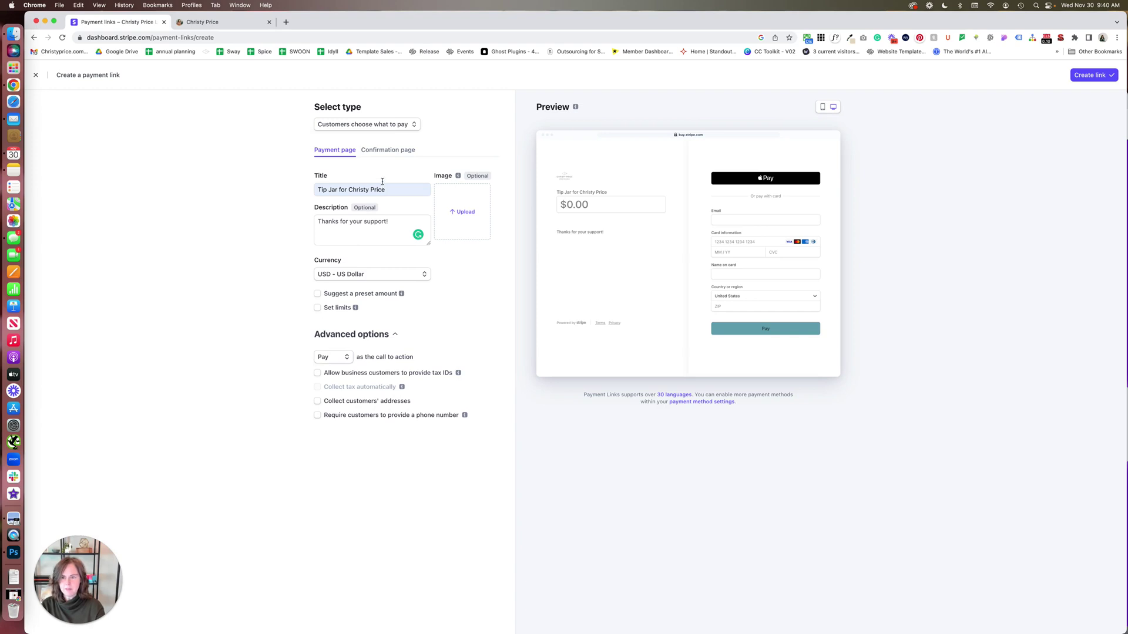
Step: Show the Confirmation page settings, try a custom thank-you message, then keep the default
left_click(395, 151)
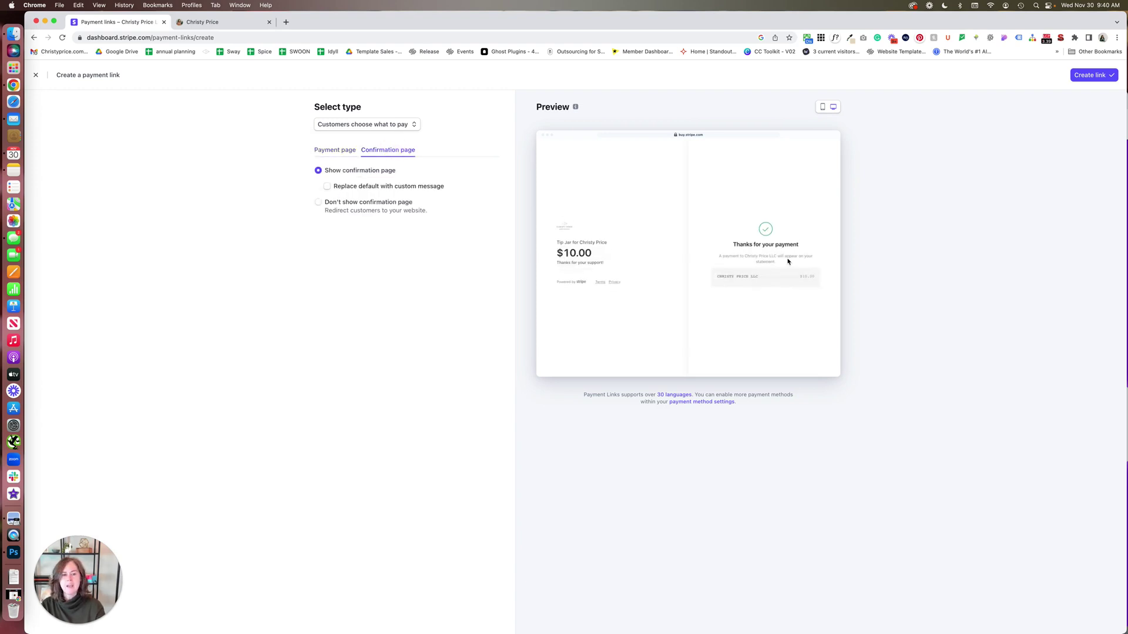
left_click(328, 187)
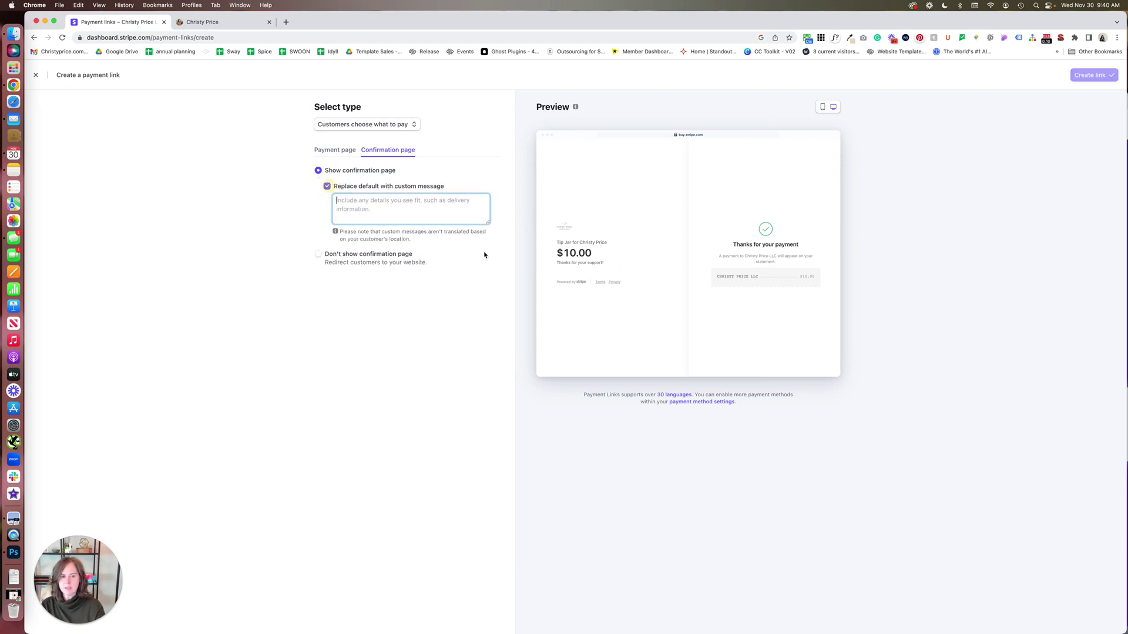
type("Tha")
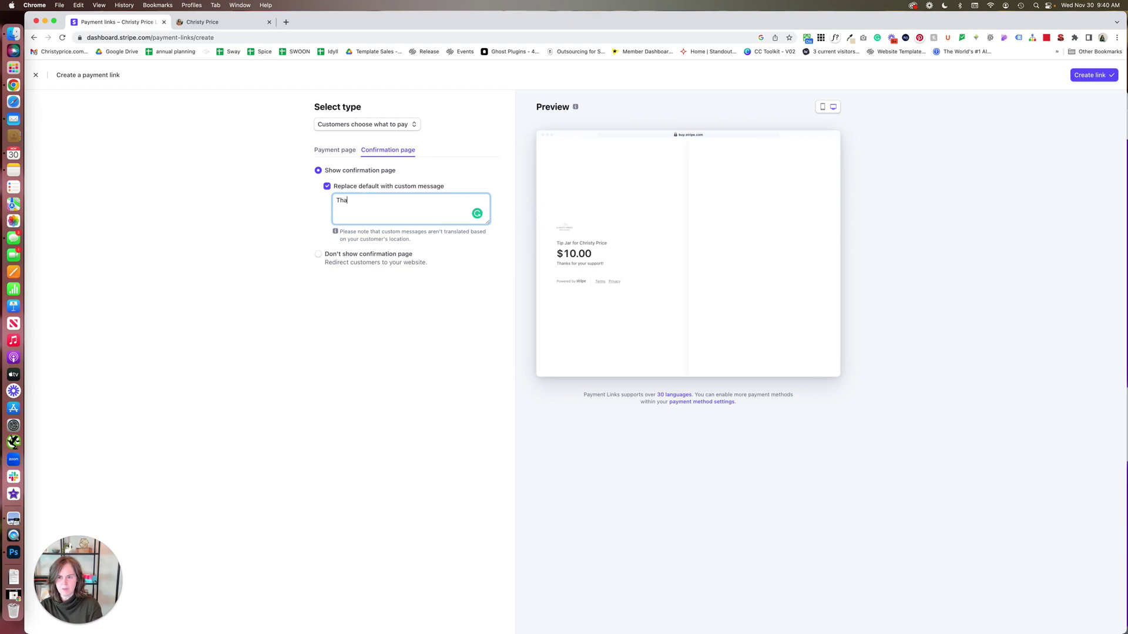
type("nks for your suppoo")
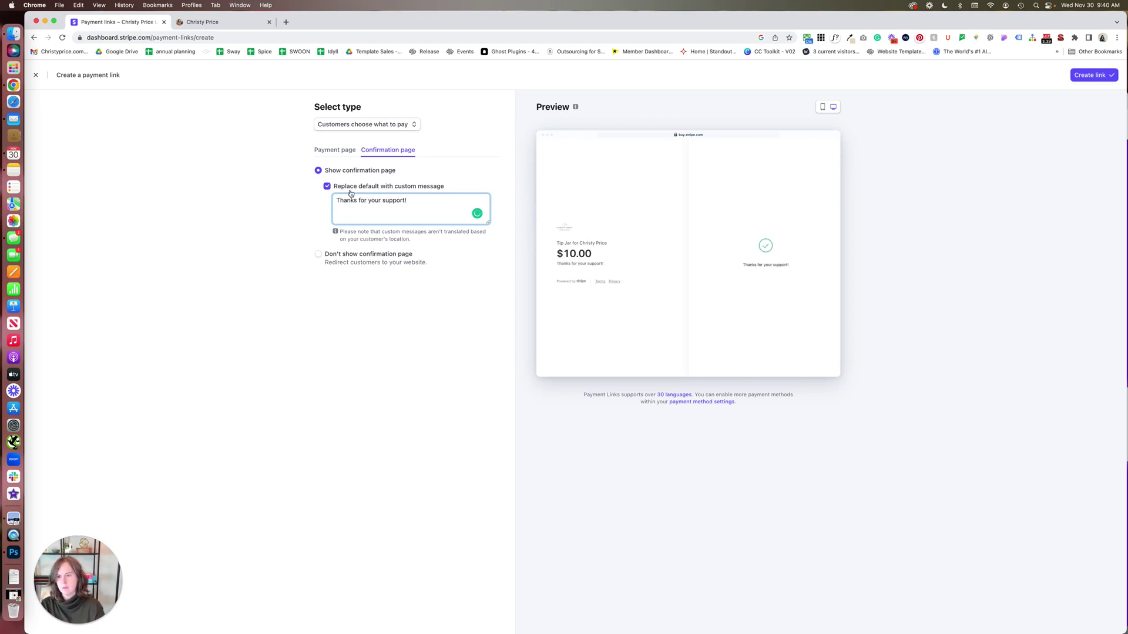
left_click(327, 186)
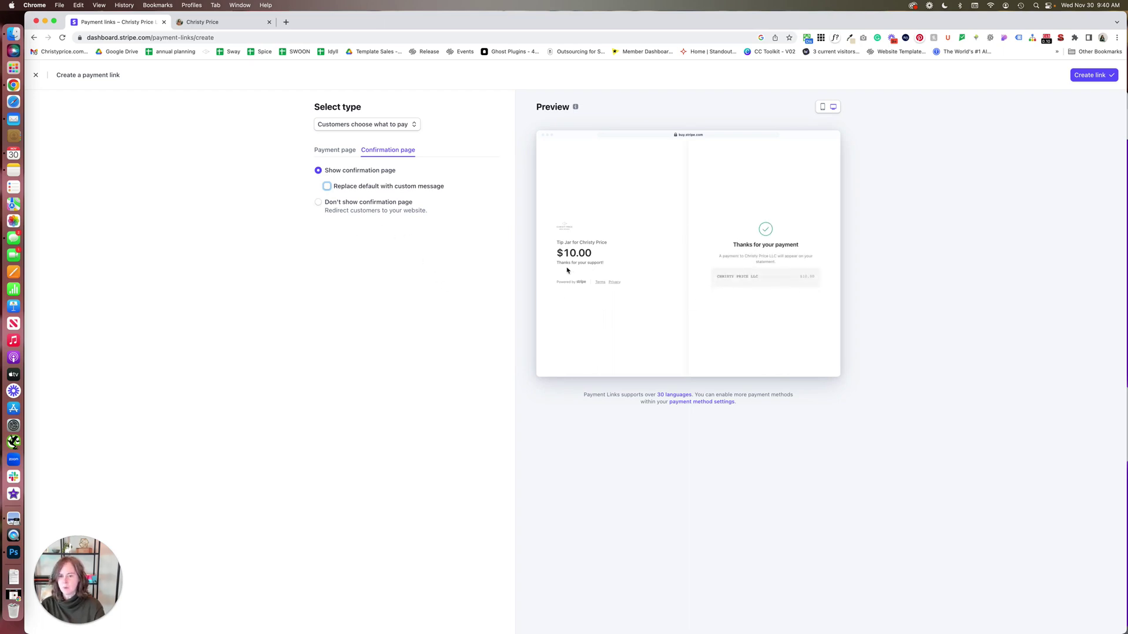
Step: Create the Tip Jar payment link and copy its buy.stripe.com URL
left_click(1091, 75)
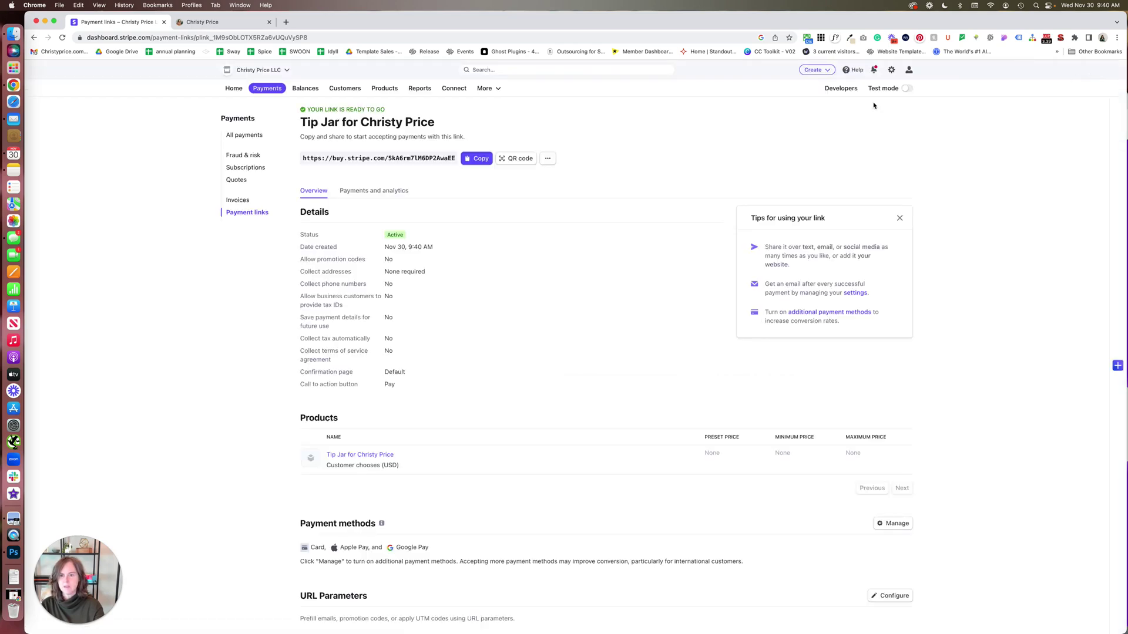
left_click(476, 159)
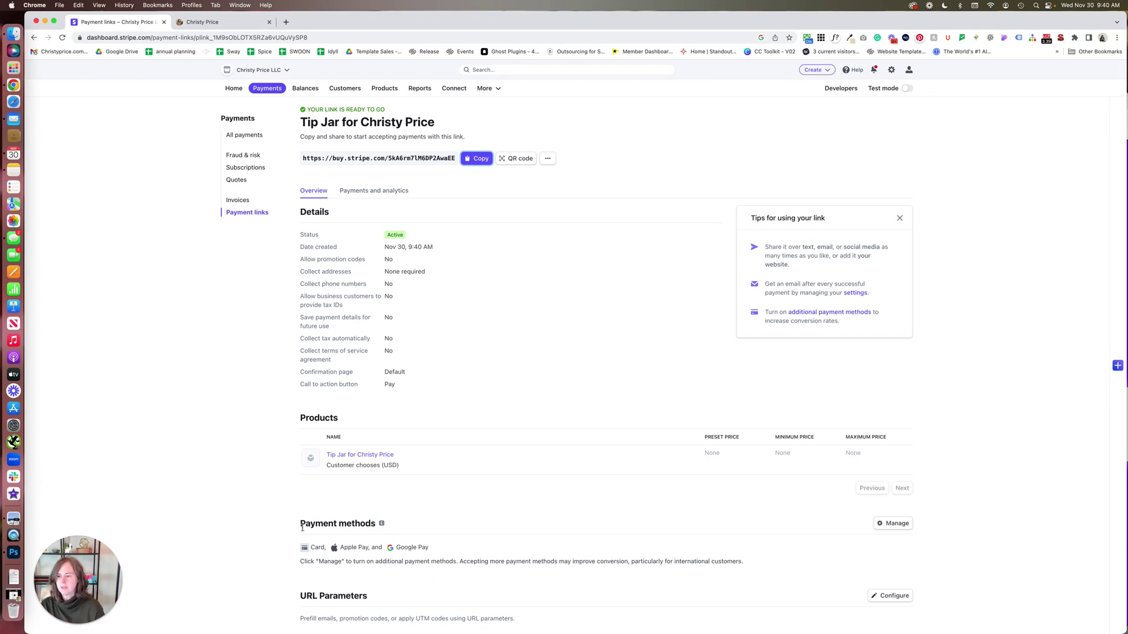
Step: In a new tab, open christyprice.com/config and scroll the home page preview to the footer
left_click(286, 22)
type("sq")
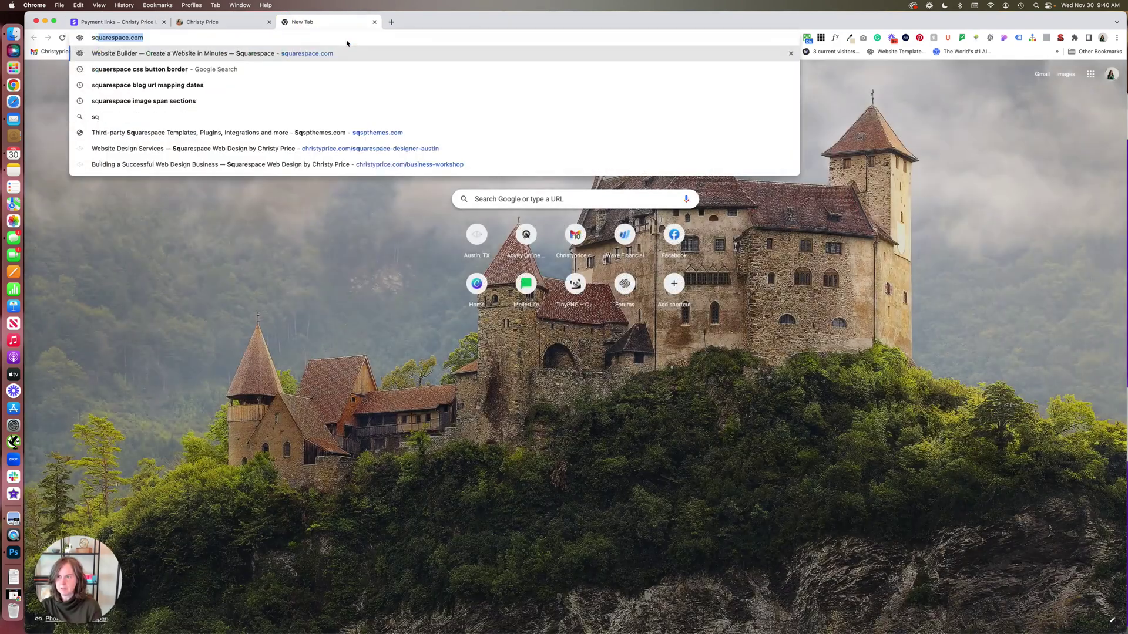
key("Return")
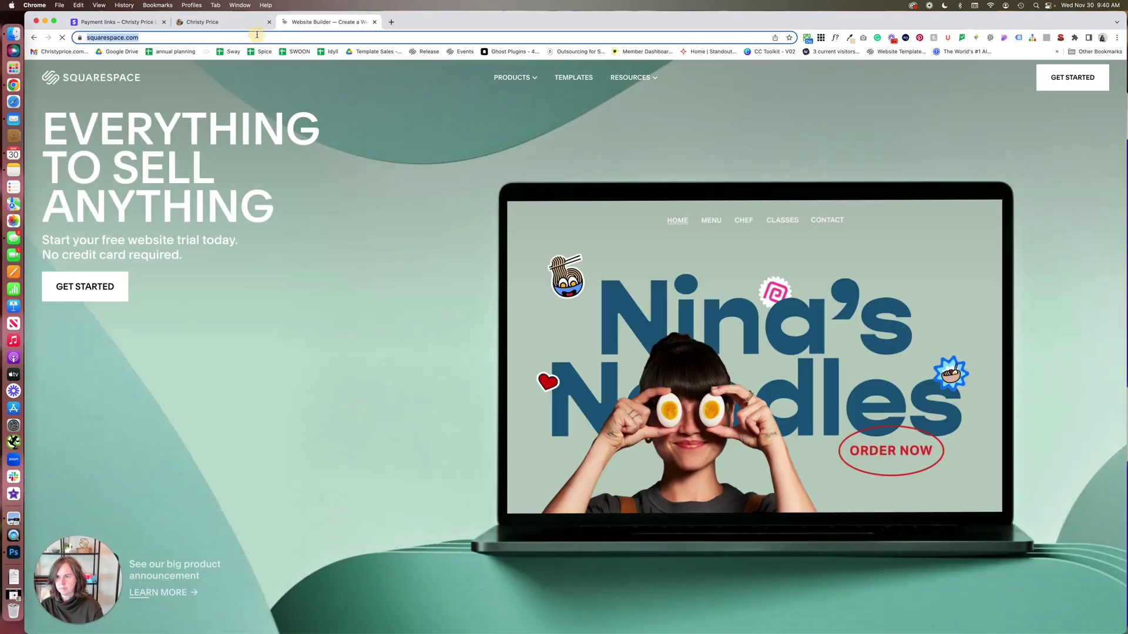
left_click(257, 37)
type("christyprice.com/config")
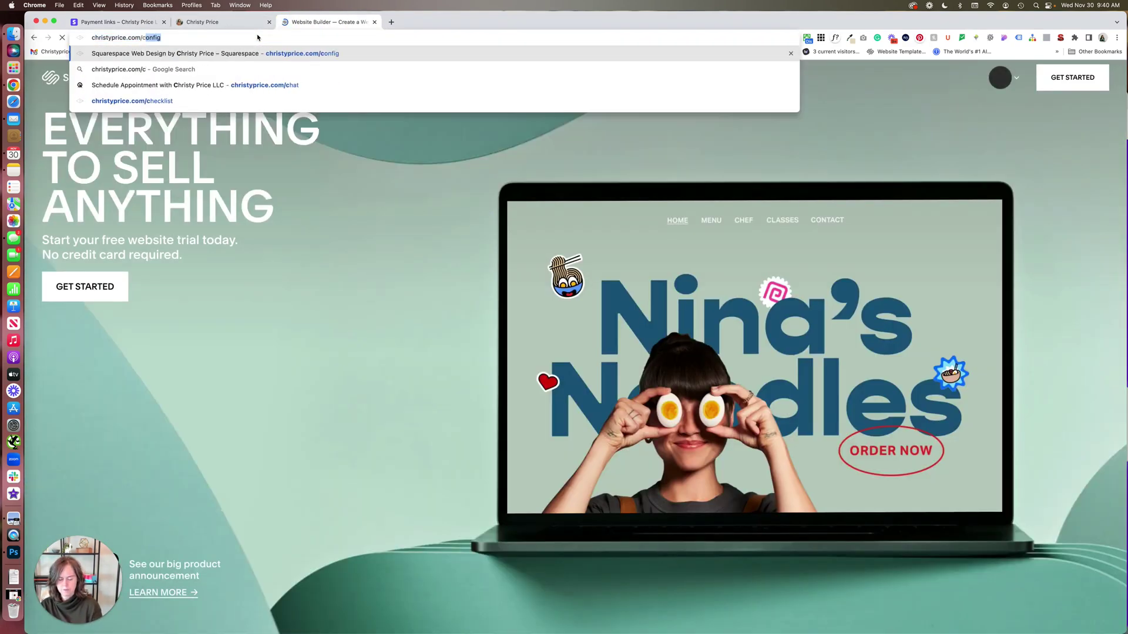
key("Return")
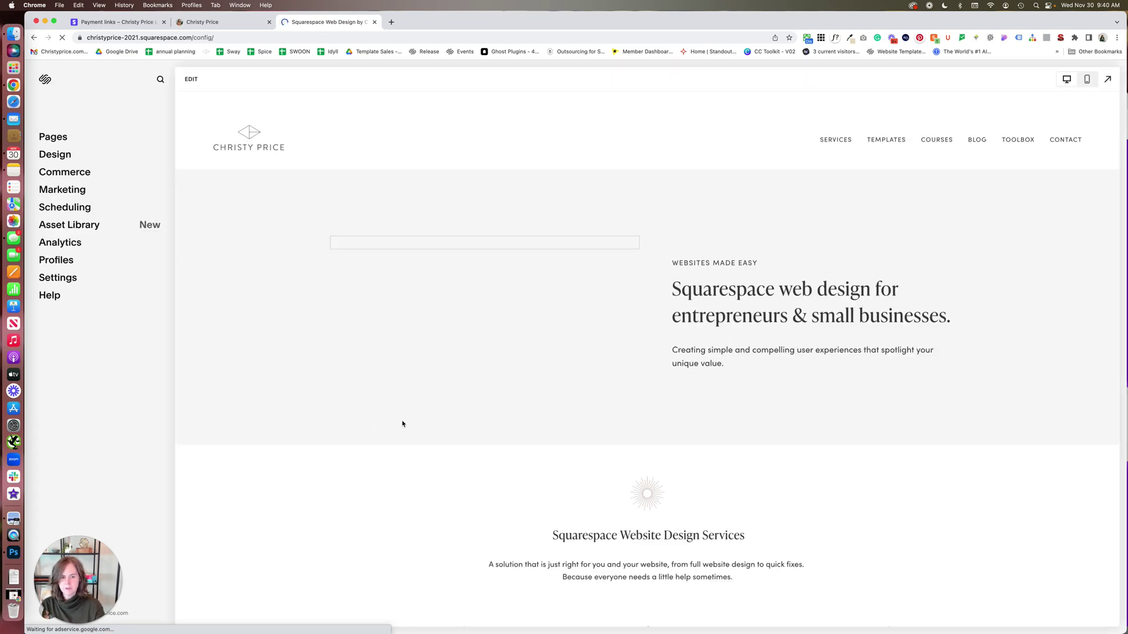
scroll(403, 425, "down", 15)
scroll(403, 424, "down", 10)
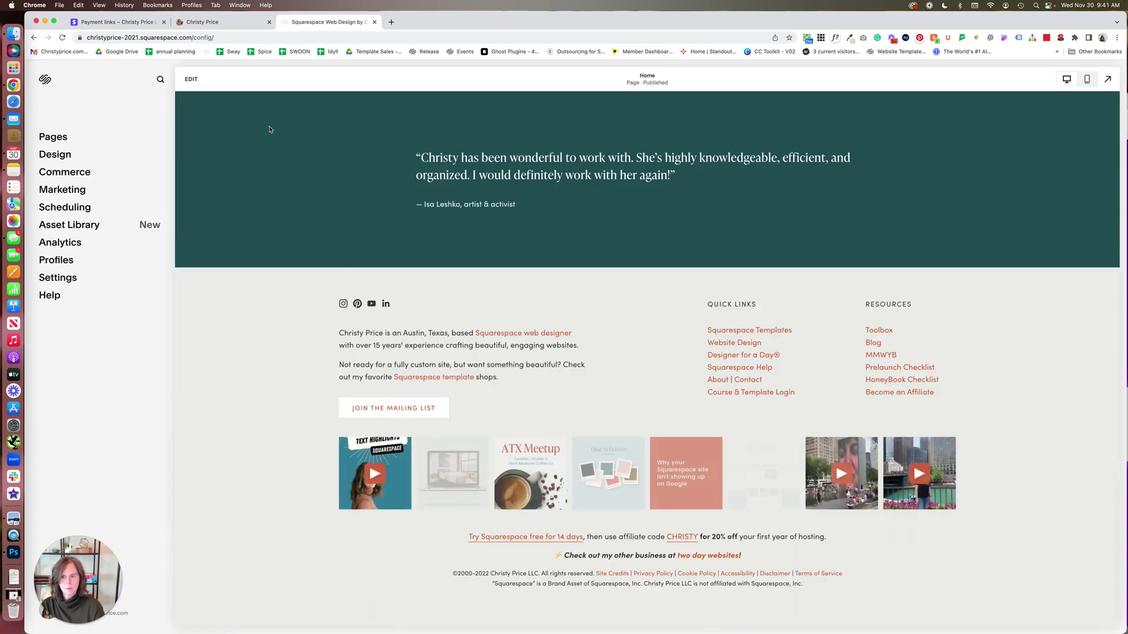
Step: Add a 'Tip Jar' line below Course & Template Login in the footer Quick Links
left_click(191, 80)
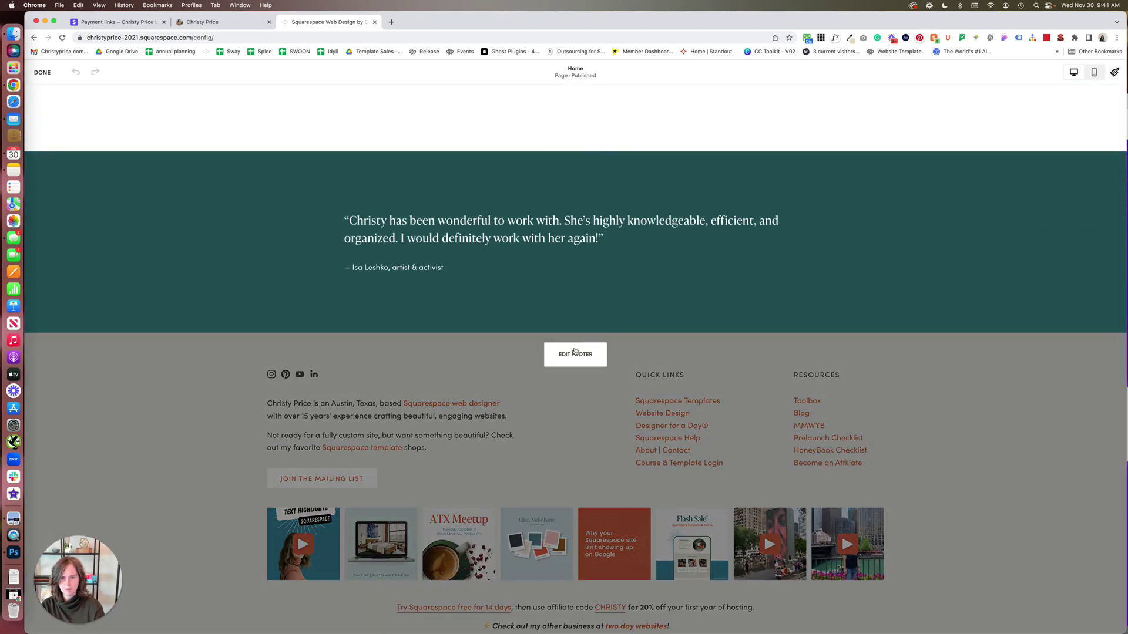
left_click(575, 352)
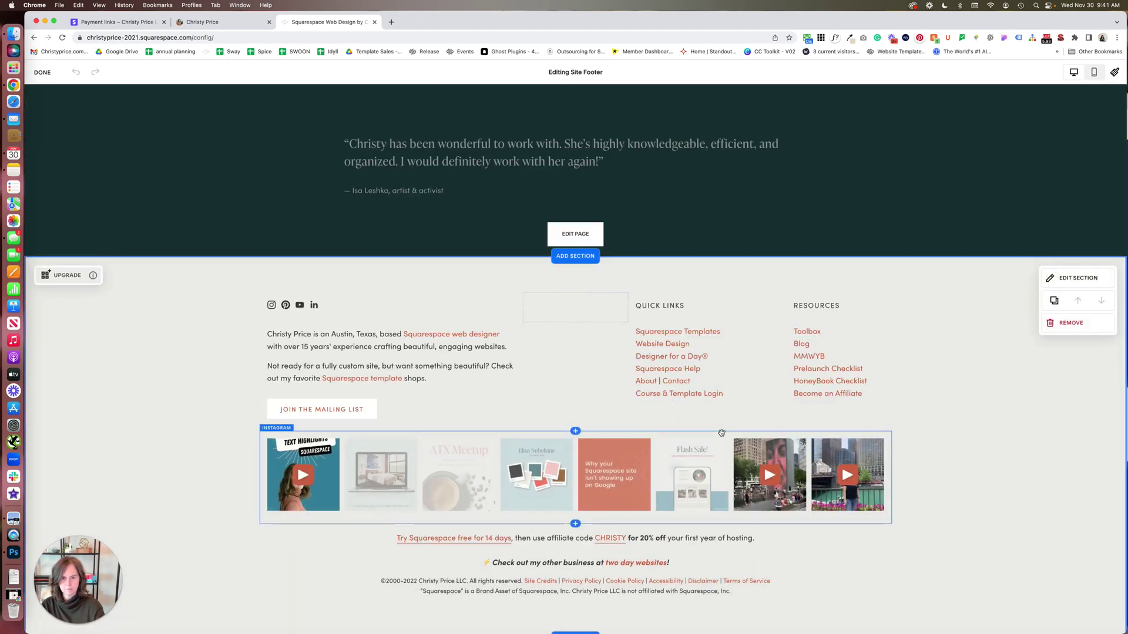
left_click(726, 395)
key("Return")
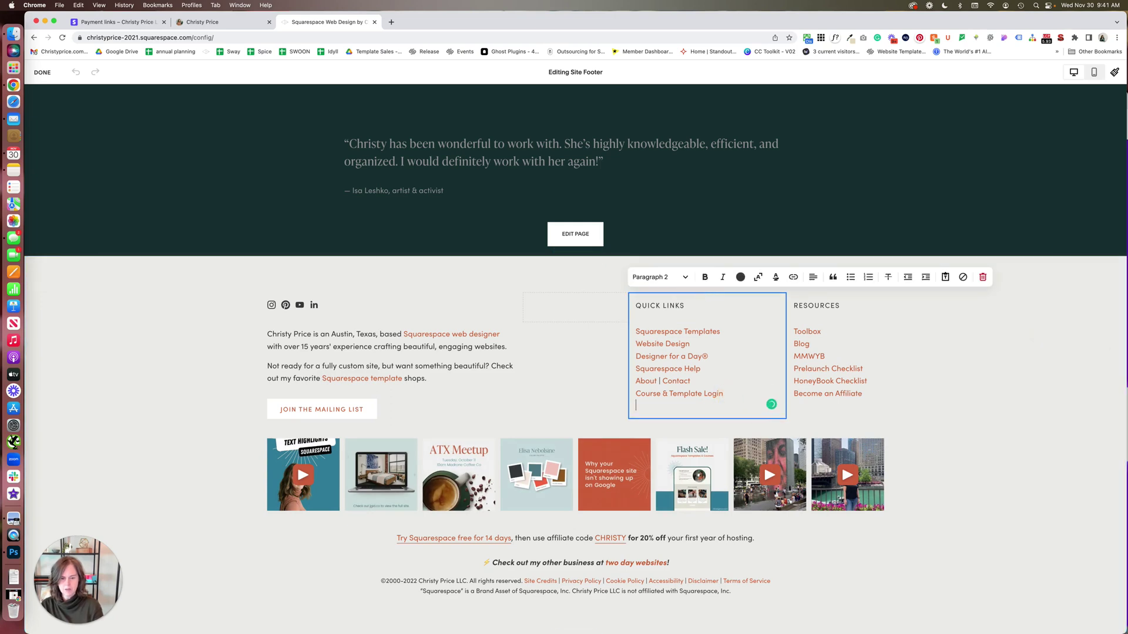
type("Tip Jar")
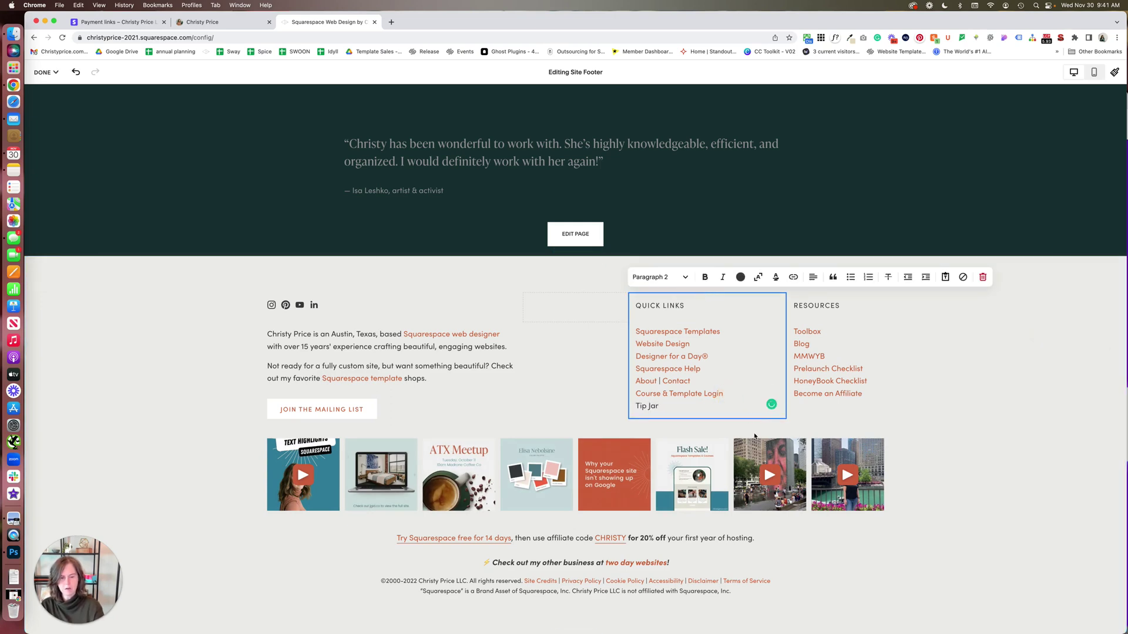
left_click_drag(660, 407, 620, 405)
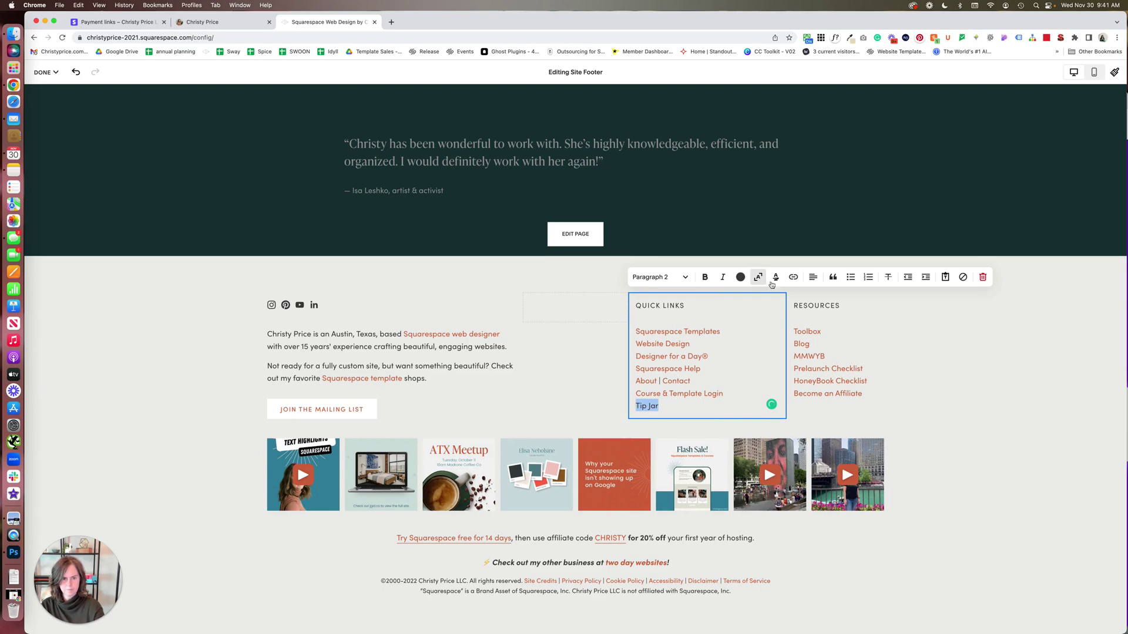
Step: Link Tip Jar to the pasted Stripe URL, opening in a new window, and save the footer
left_click(792, 277)
left_click(763, 318)
key("cmd+v")
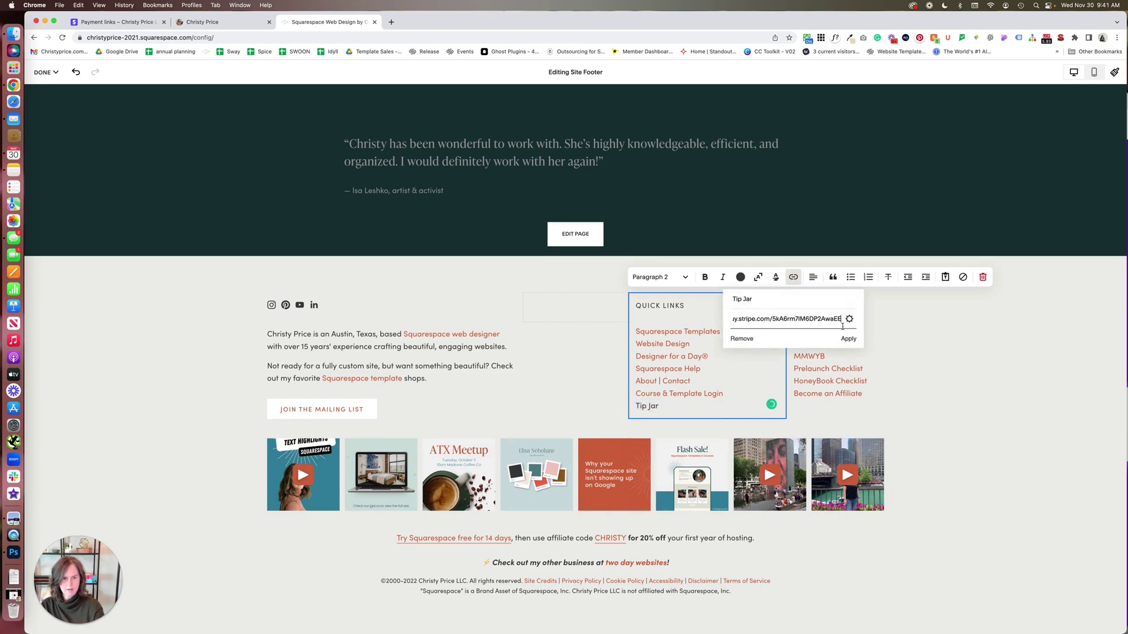
left_click(849, 319)
left_click(744, 326)
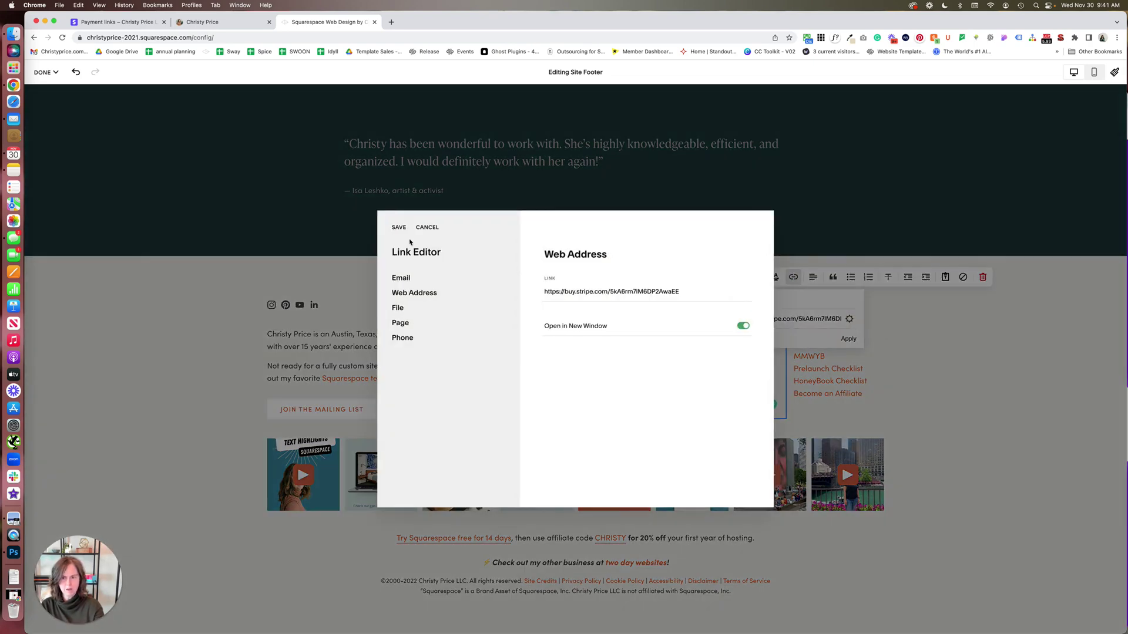
left_click(401, 227)
left_click(848, 339)
left_click(46, 71)
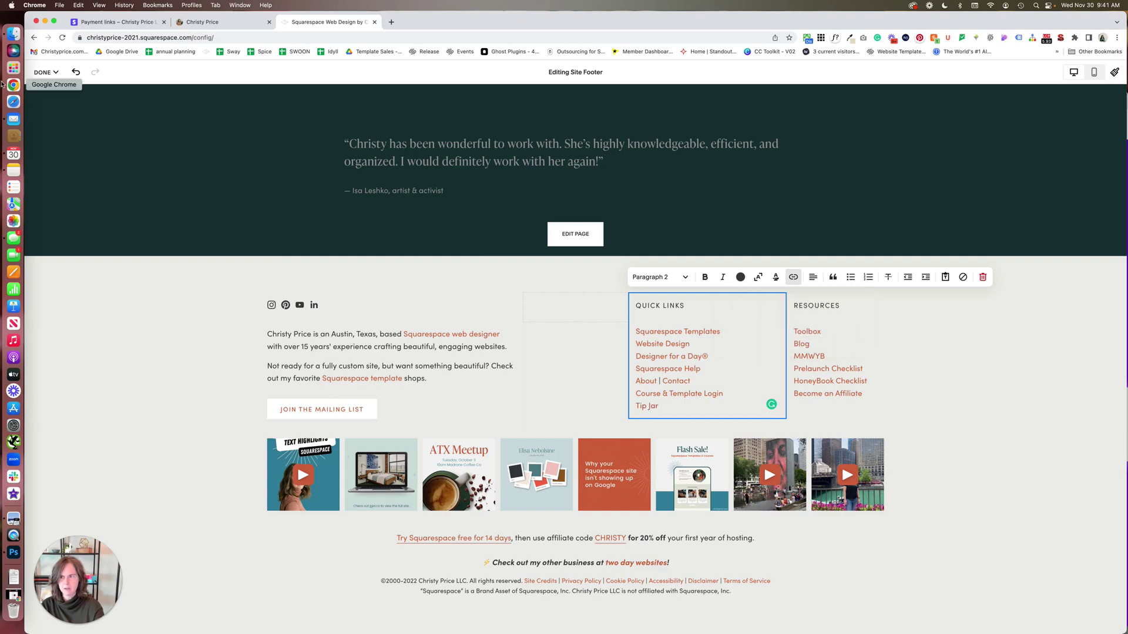
left_click(44, 88)
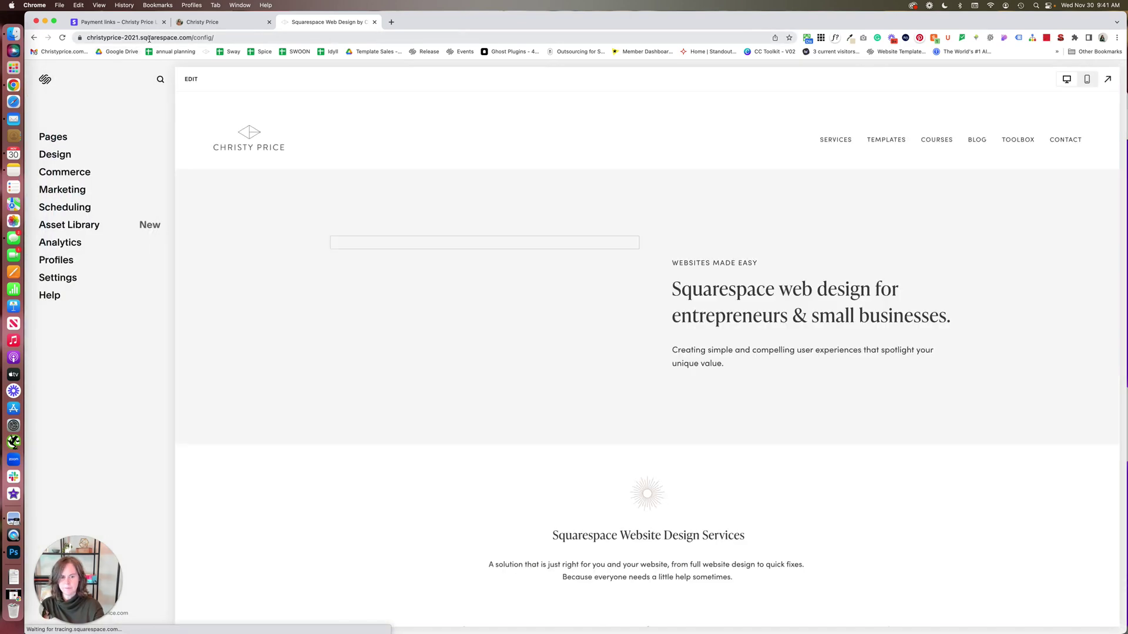
Step: Load christyprice.com, scroll to the footer, and follow the Tip Jar link to Stripe checkout
left_click(174, 36)
type("christyprice.com")
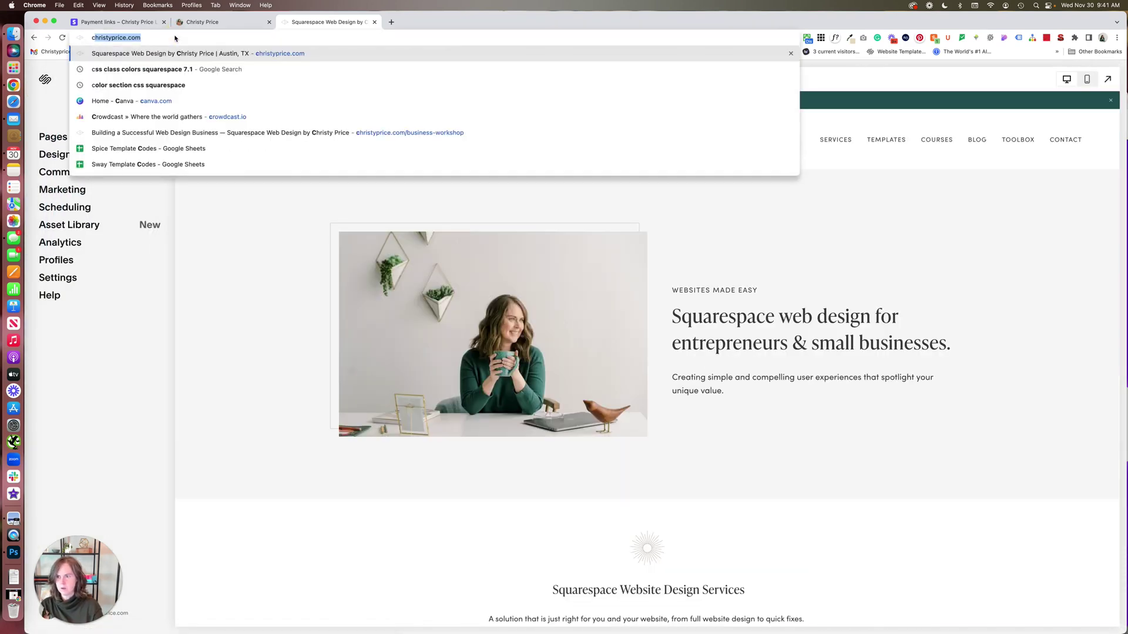
key("Return")
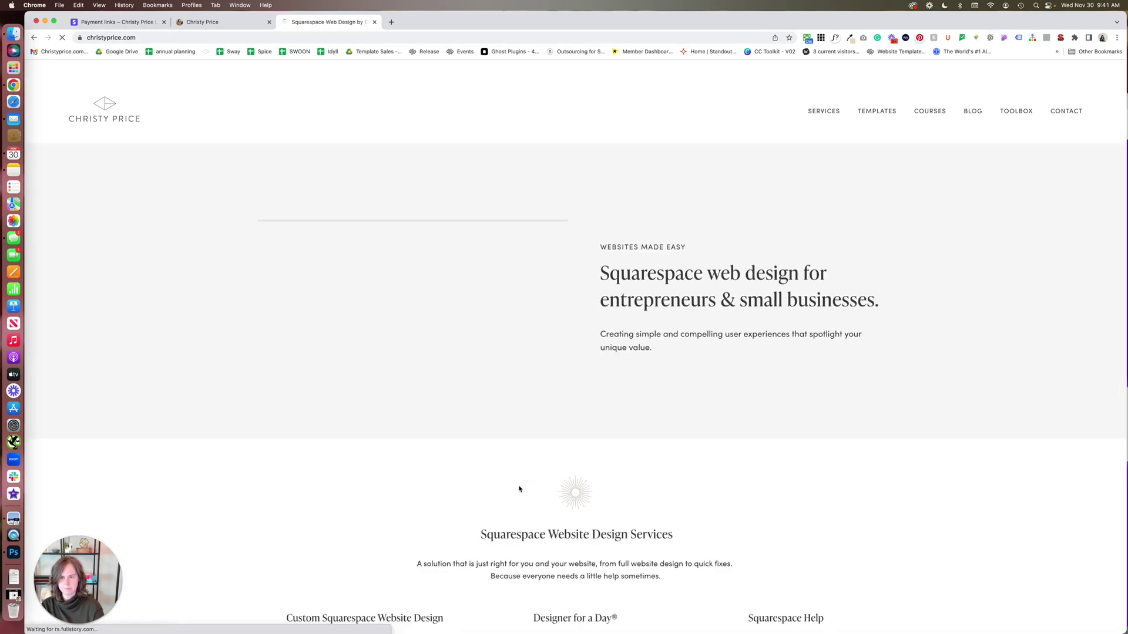
scroll(519, 489, "down", 10)
scroll(519, 489, "down", 15)
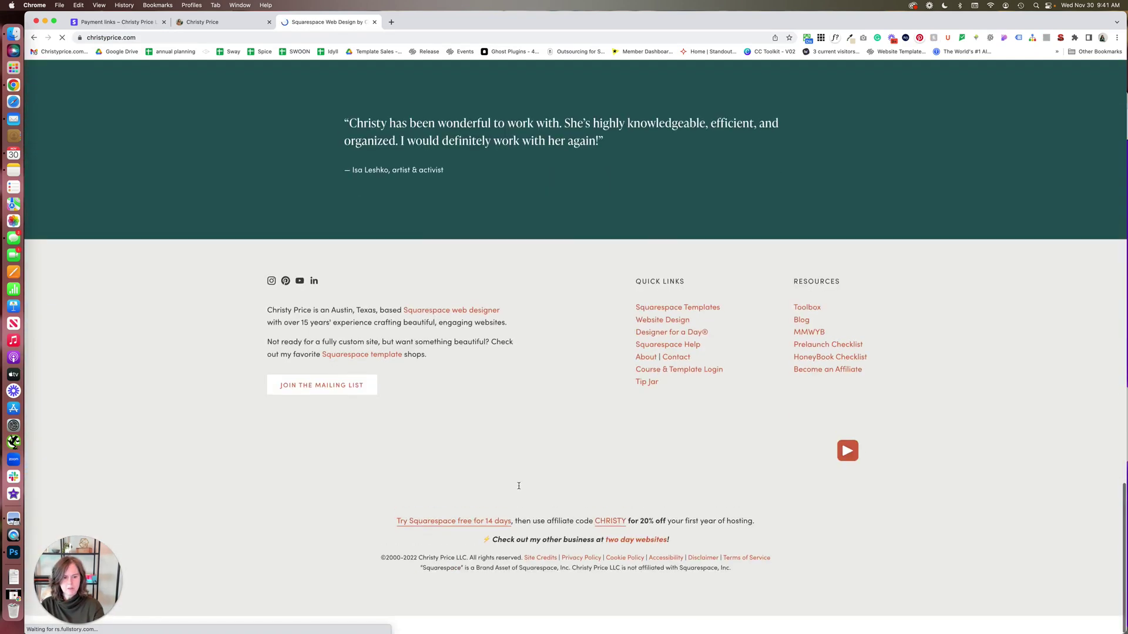
left_click(643, 401)
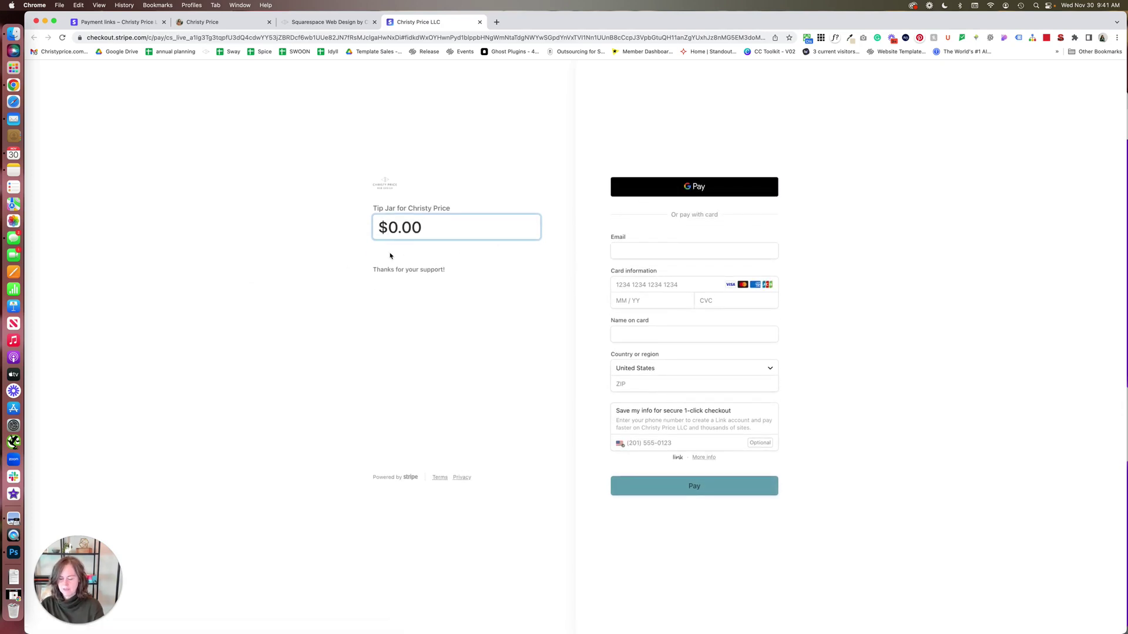
Step: Enter a 10 tip so the checkout button reads Pay $10.00
type("10")
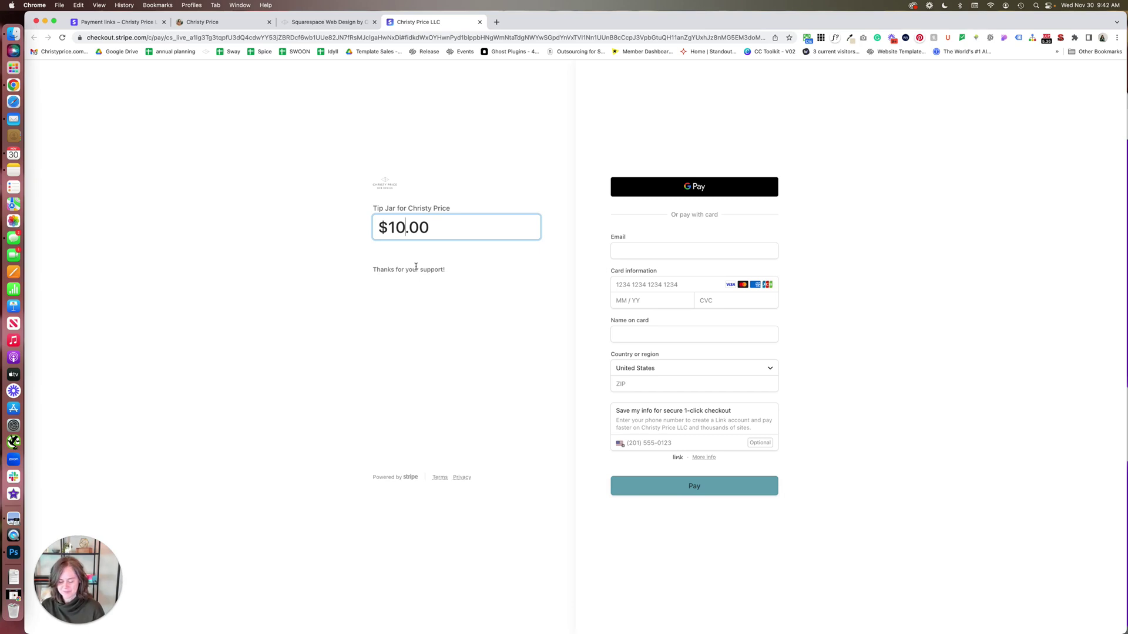
left_click(398, 24)
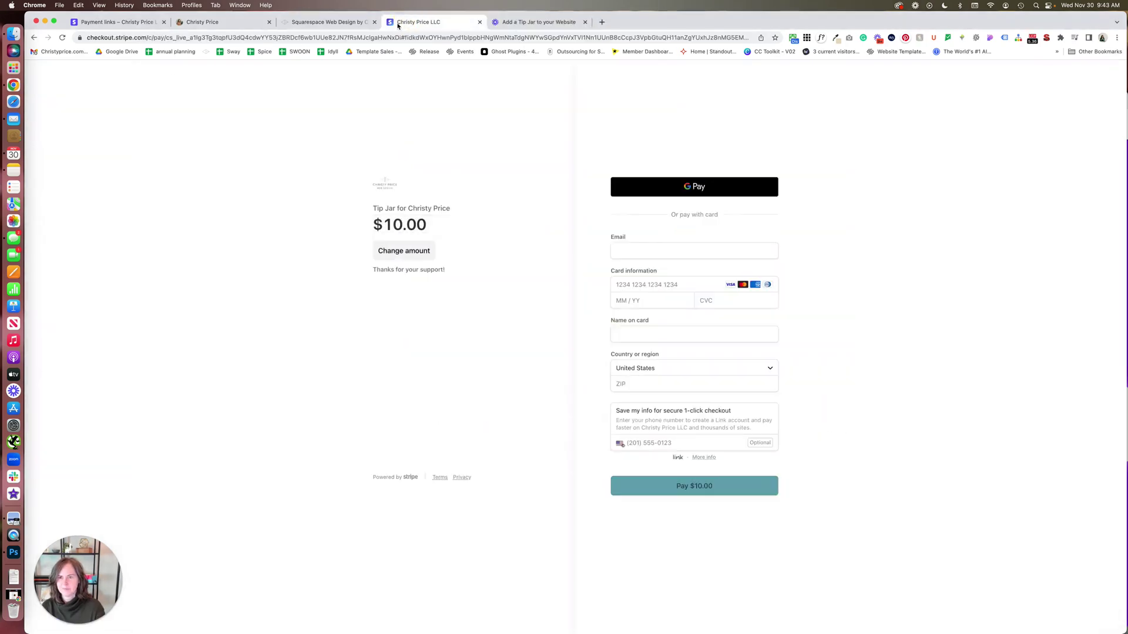
Step: Return to the Squarespace site and load its /config admin view
left_click(327, 23)
left_click(226, 22)
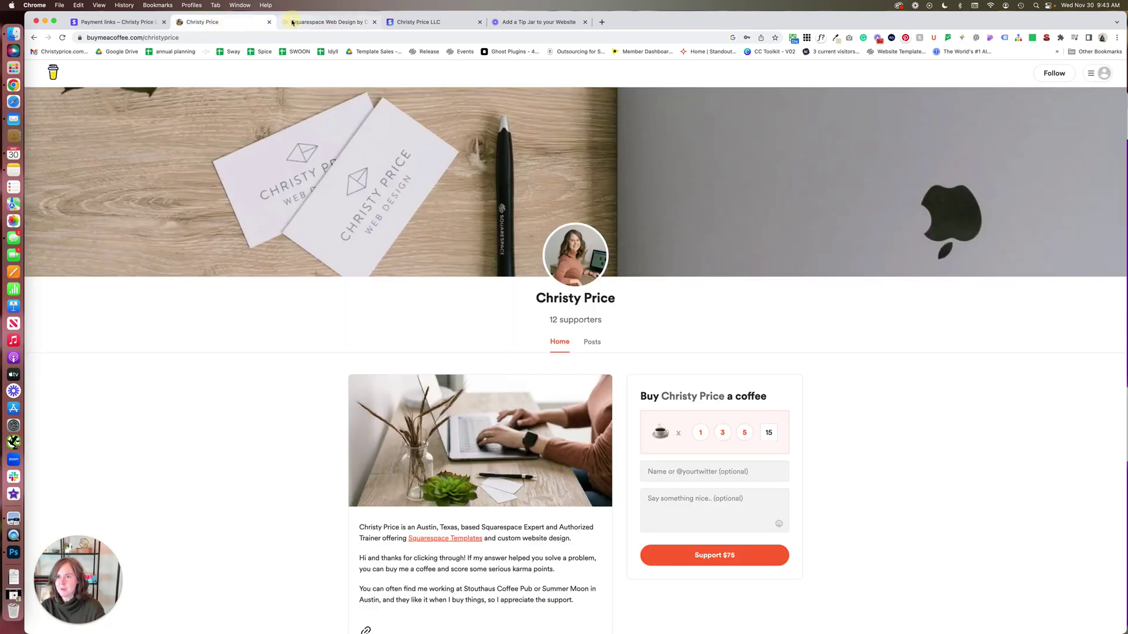
left_click(283, 24)
left_click(186, 39)
left_click(187, 39)
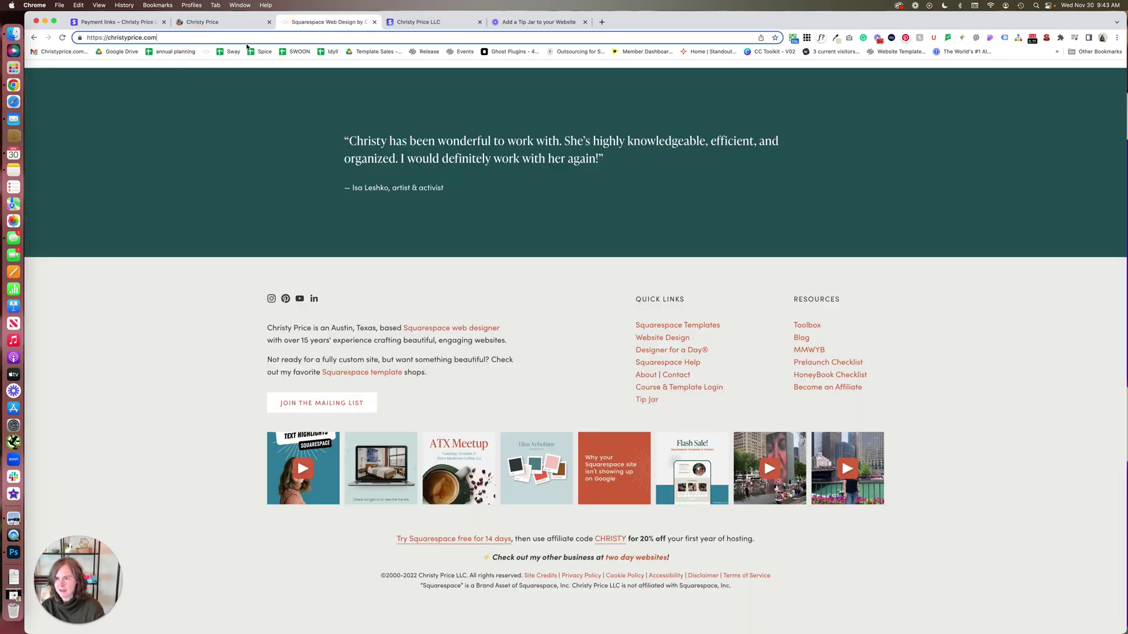
type("/co")
key("Return")
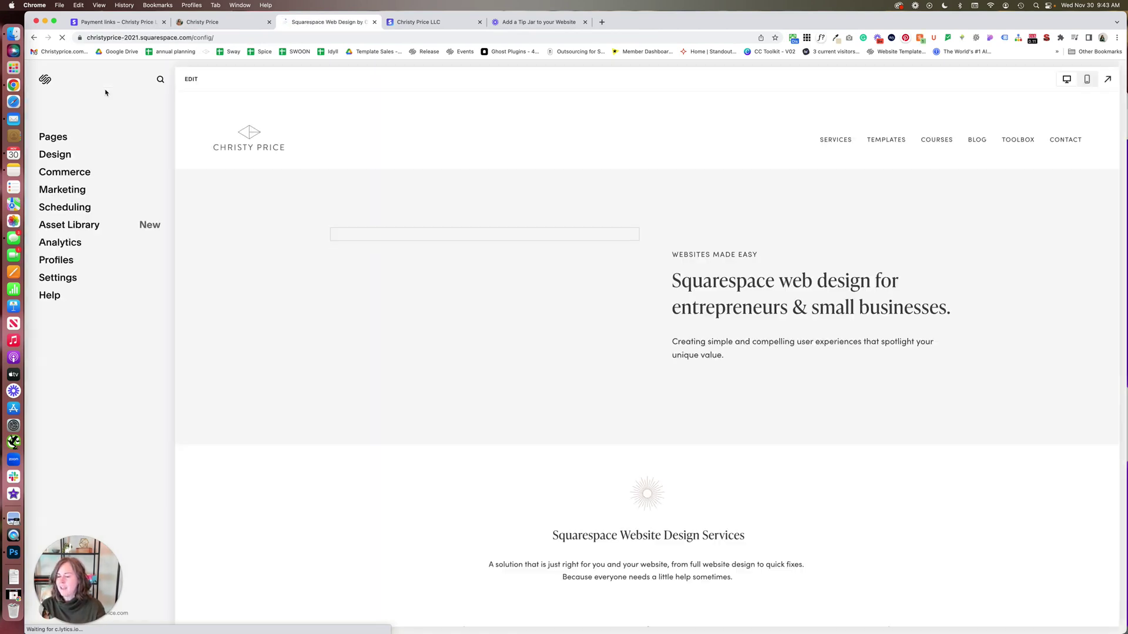
Step: In Settings > Advanced > URL Mappings, add a new first line reading '/tip ->'
left_click(66, 280)
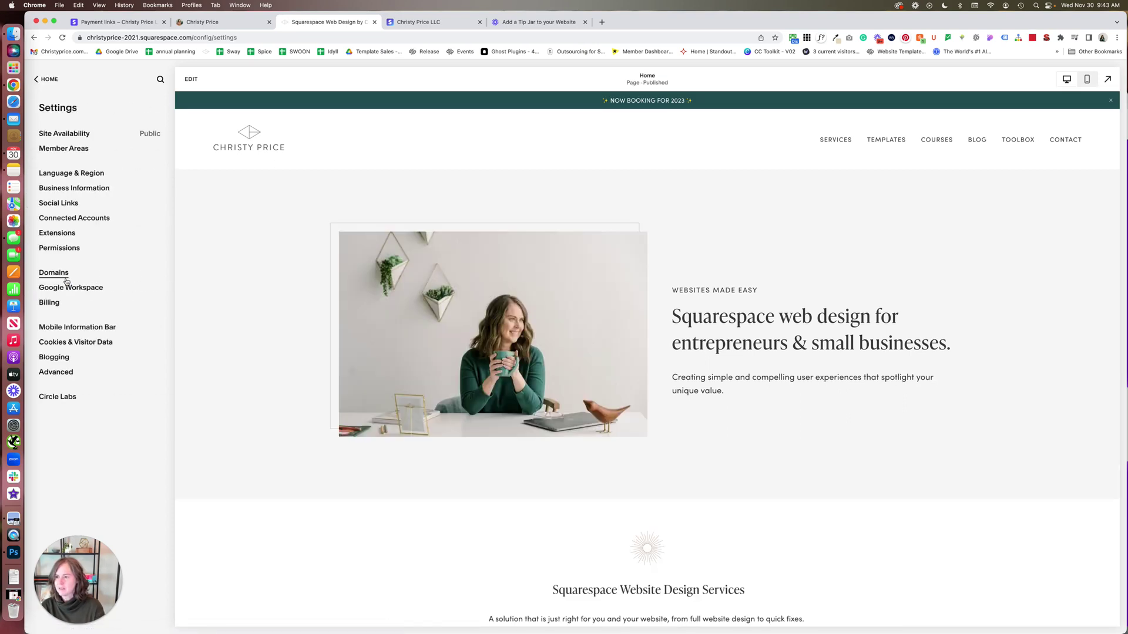
left_click(55, 372)
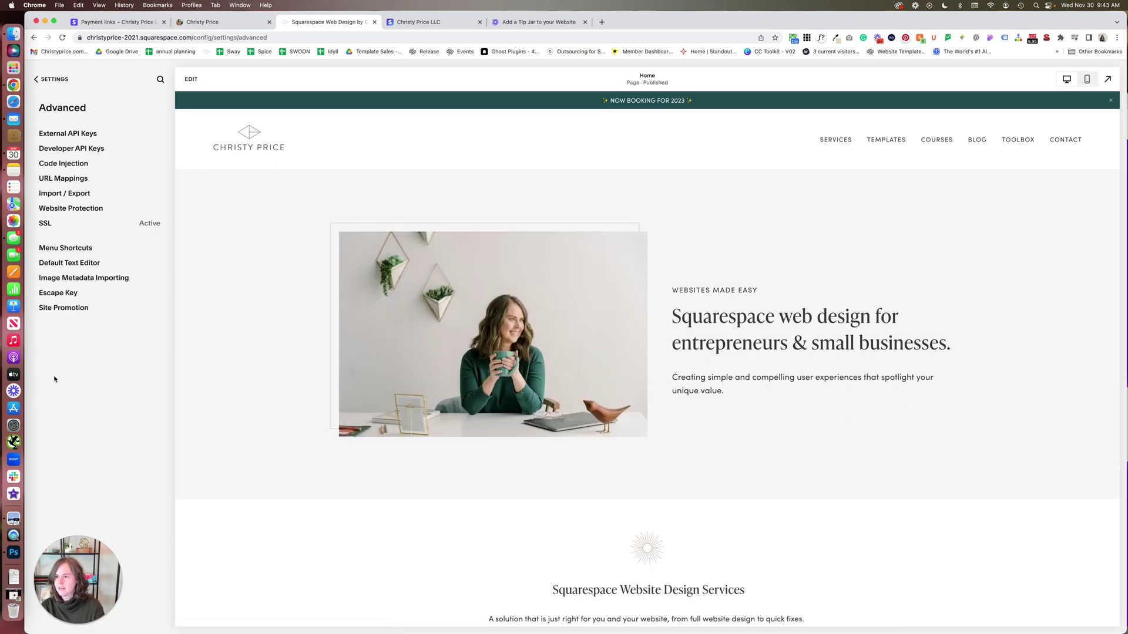
left_click(71, 178)
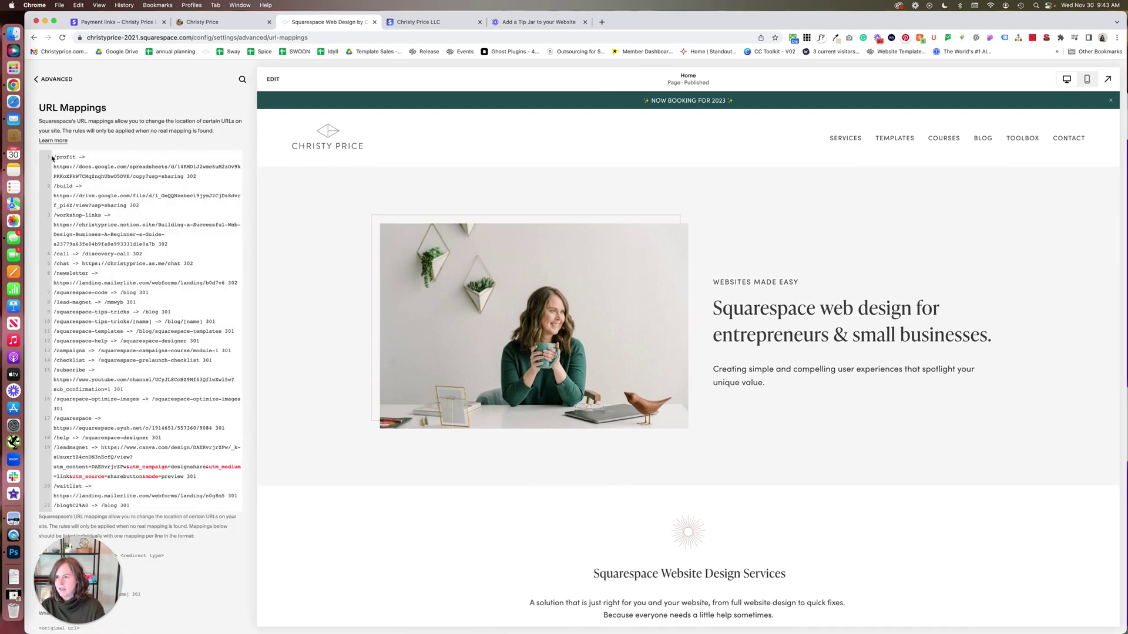
left_click(54, 157)
key("Return")
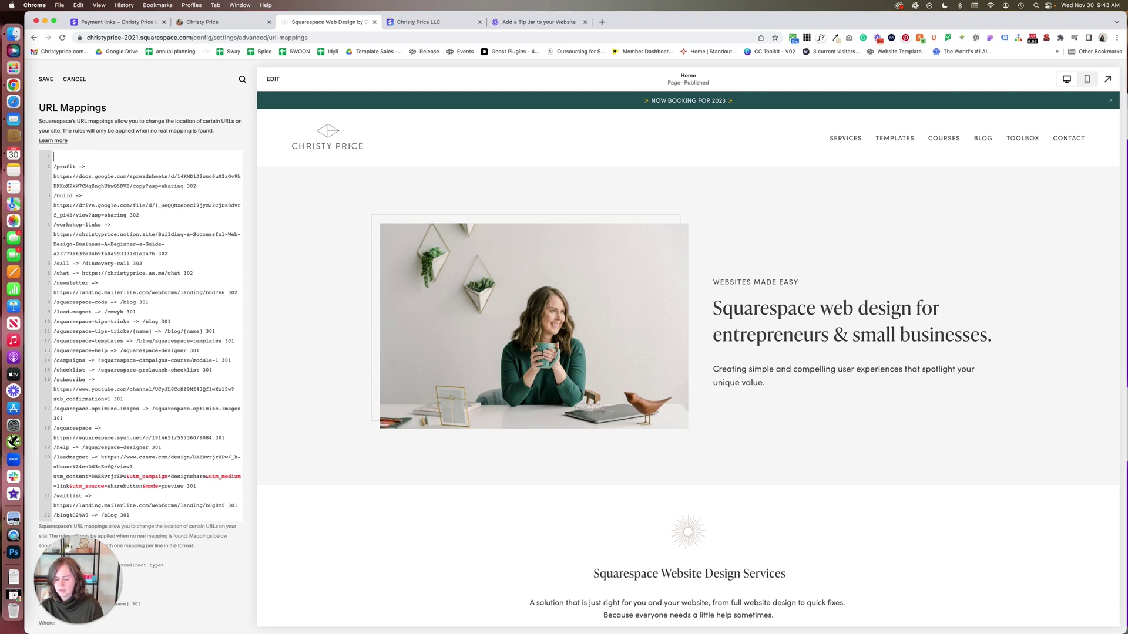
type("/tip")
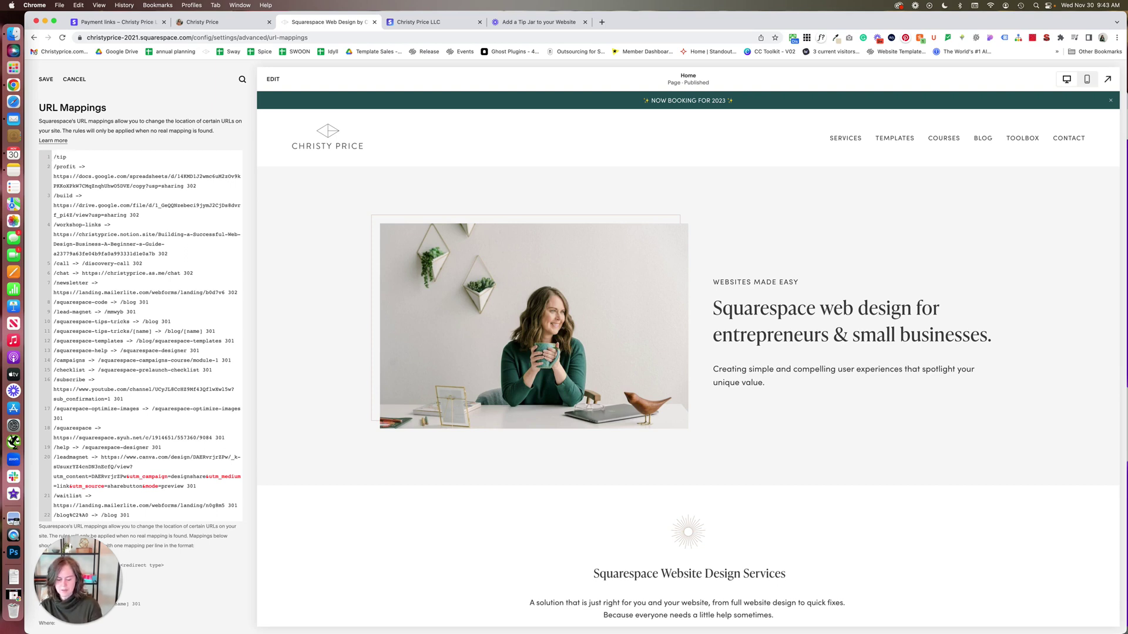
type(" ->")
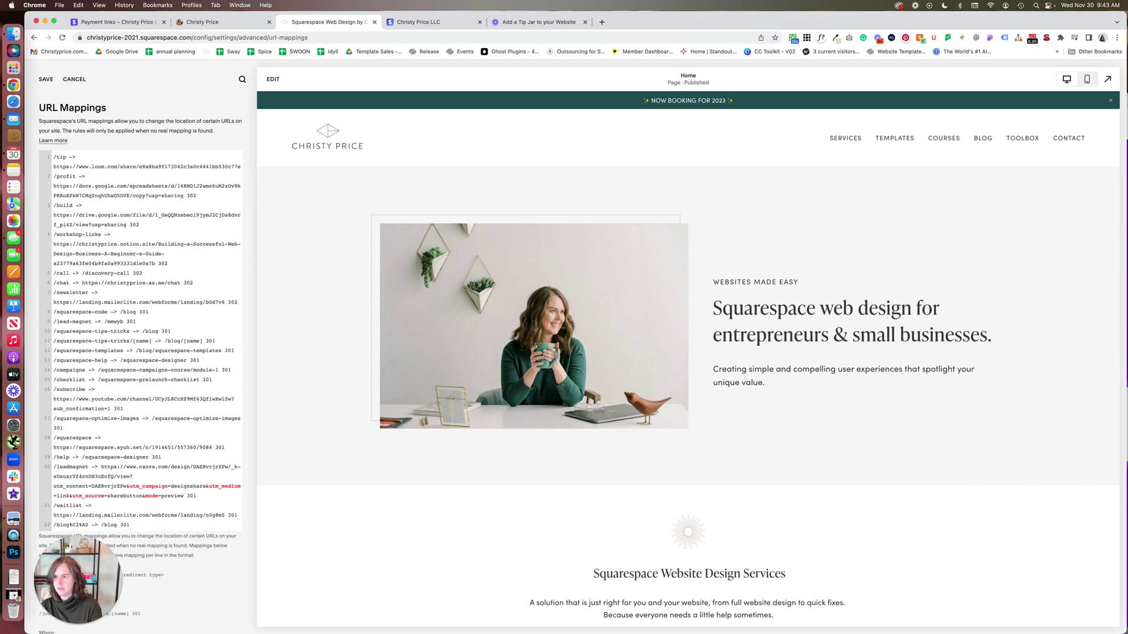
Step: Copy the Stripe tip jar payment link URL and paste it after '/tip ->' in URL Mappings
left_click(453, 22)
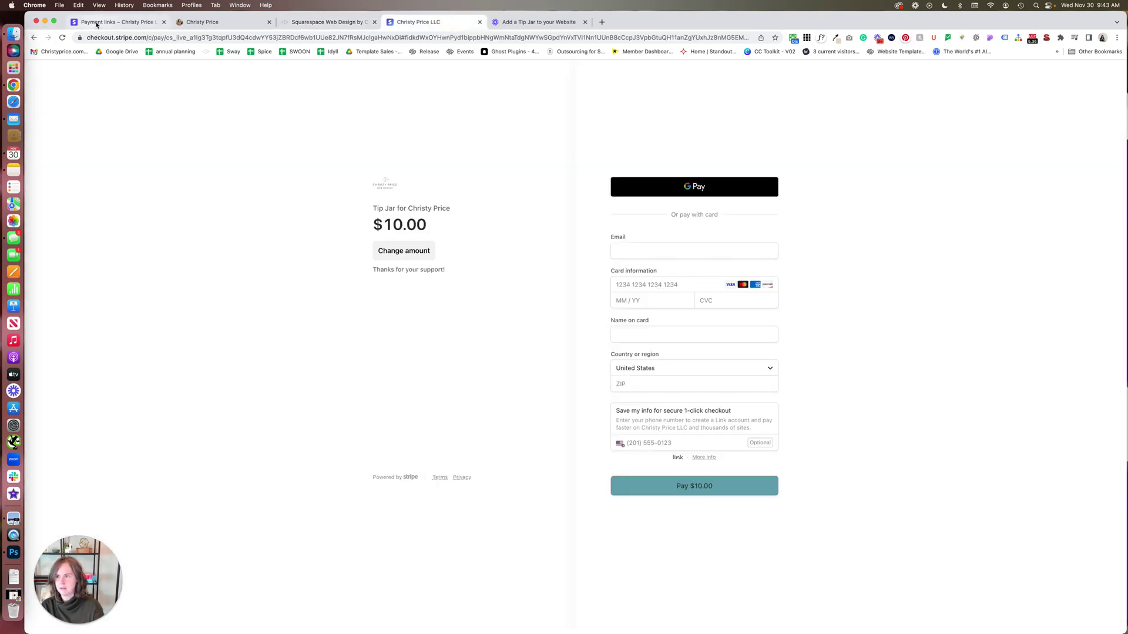
left_click(114, 22)
left_click(483, 158)
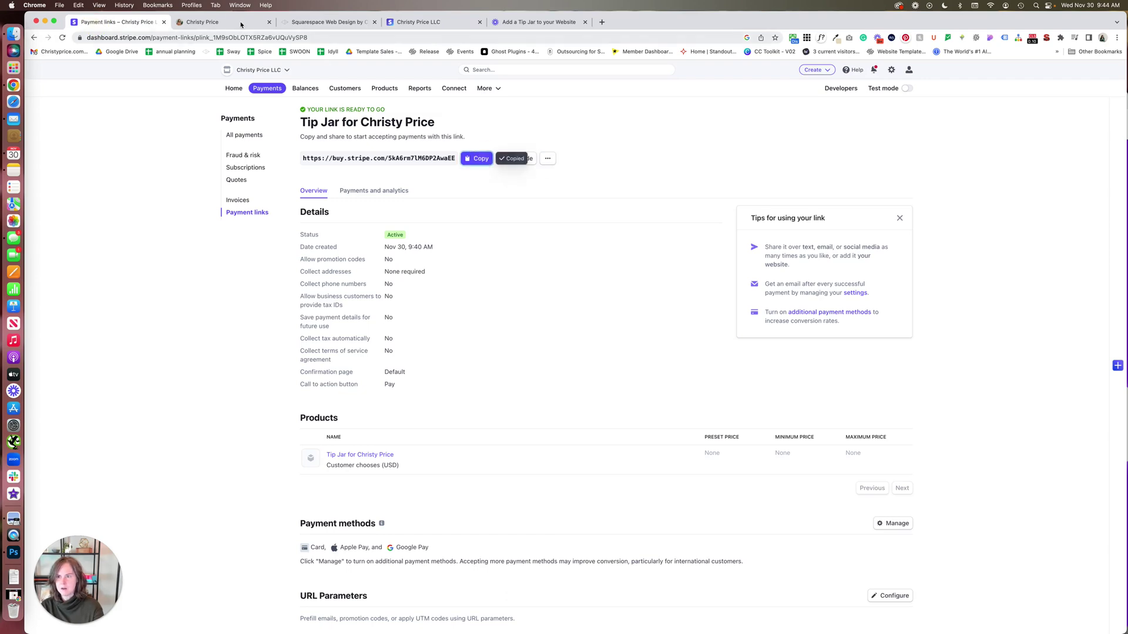
left_click(306, 22)
key("super+v")
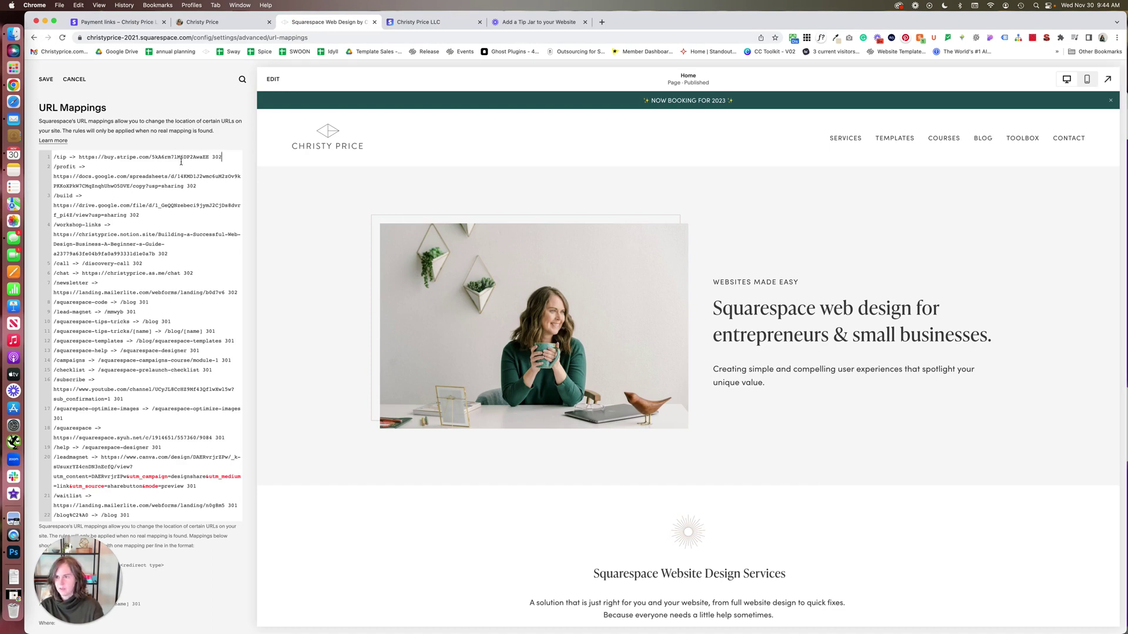
Step: Save the URL mappings and load christyprice.com/tip in a new browser window
left_click(46, 80)
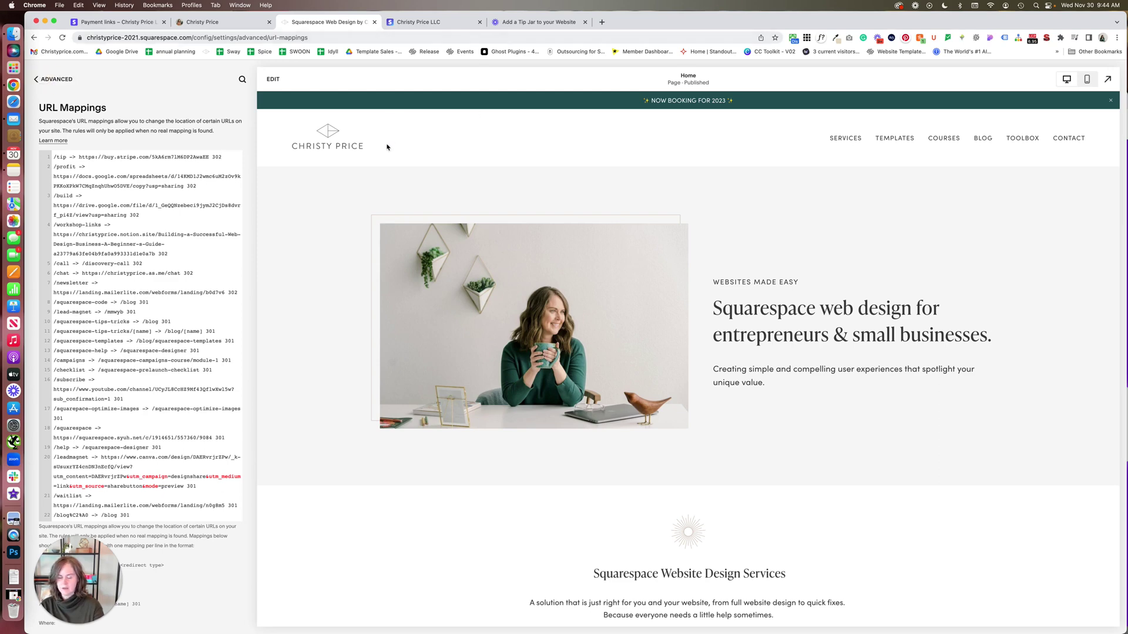
key("super+n")
type("christyprice.com")
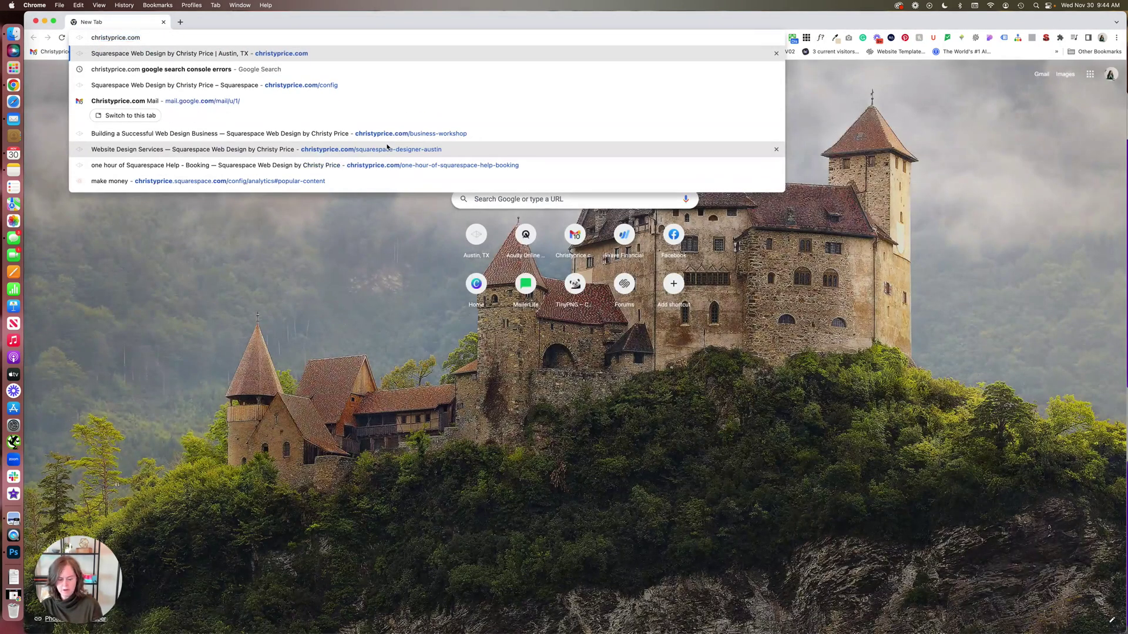
type("/tip")
key("Return")
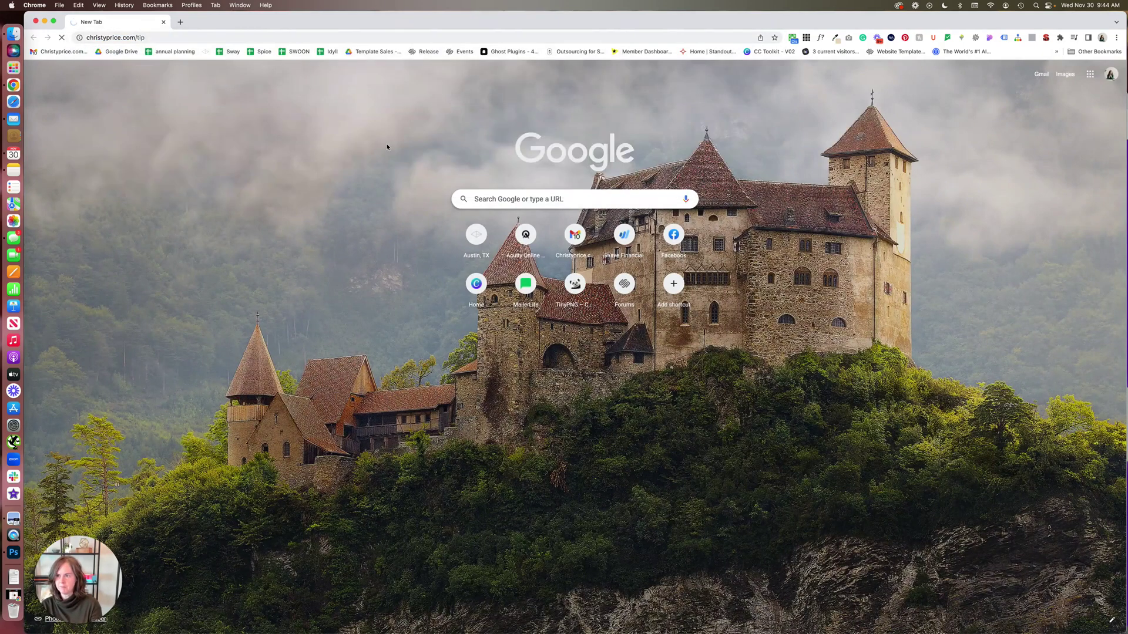